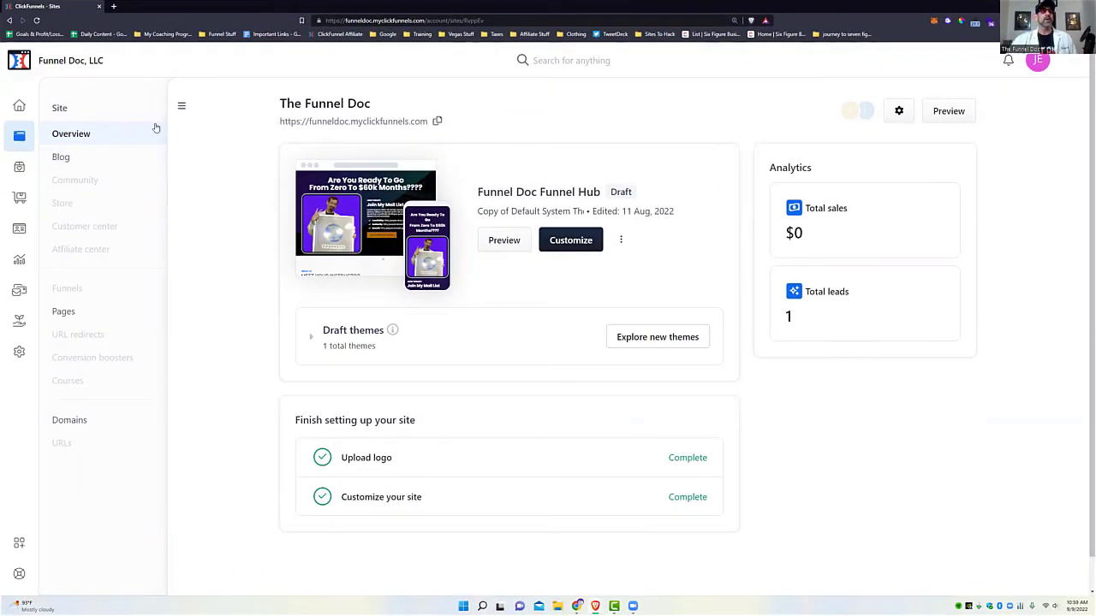
Step: Return to the workspace dashboard and expand the team entry in the workspace switcher to view its workspaces
left_click(18, 107)
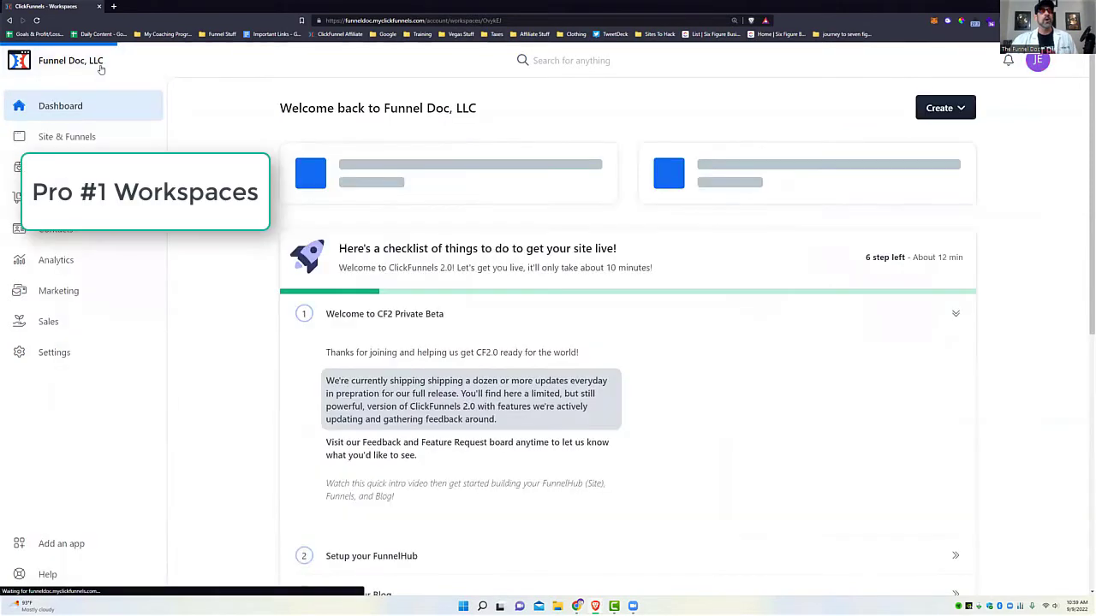
left_click(144, 60)
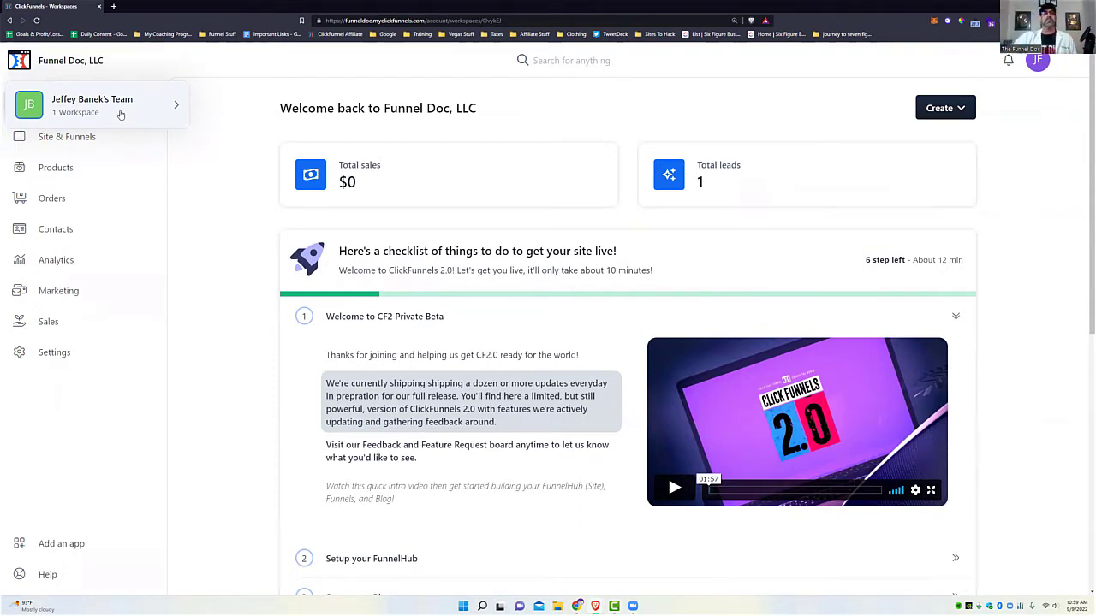
mouse_move(139, 113)
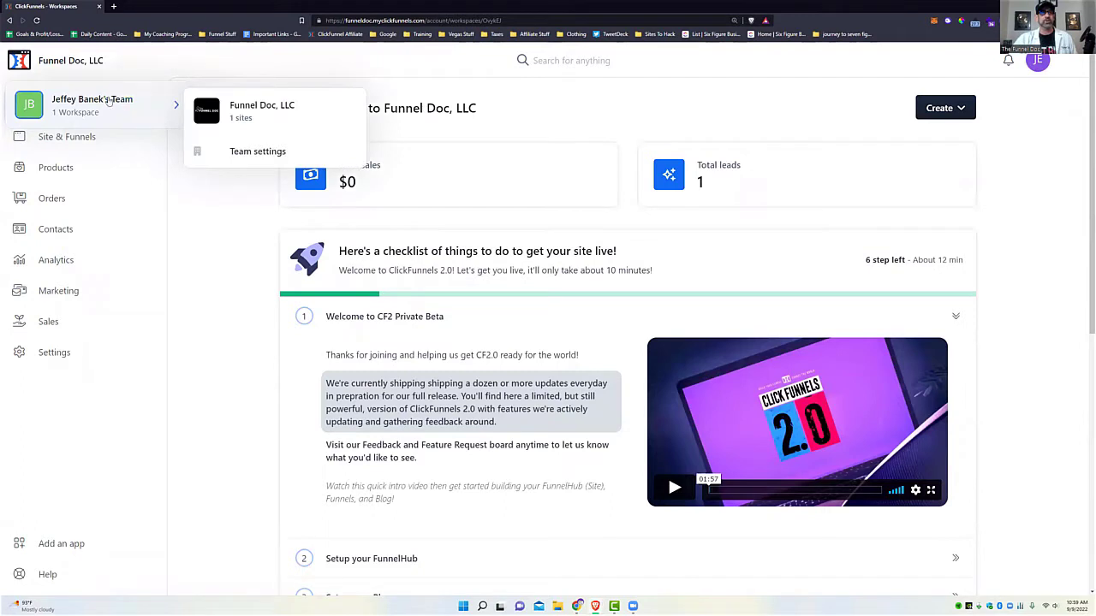
left_click(109, 101)
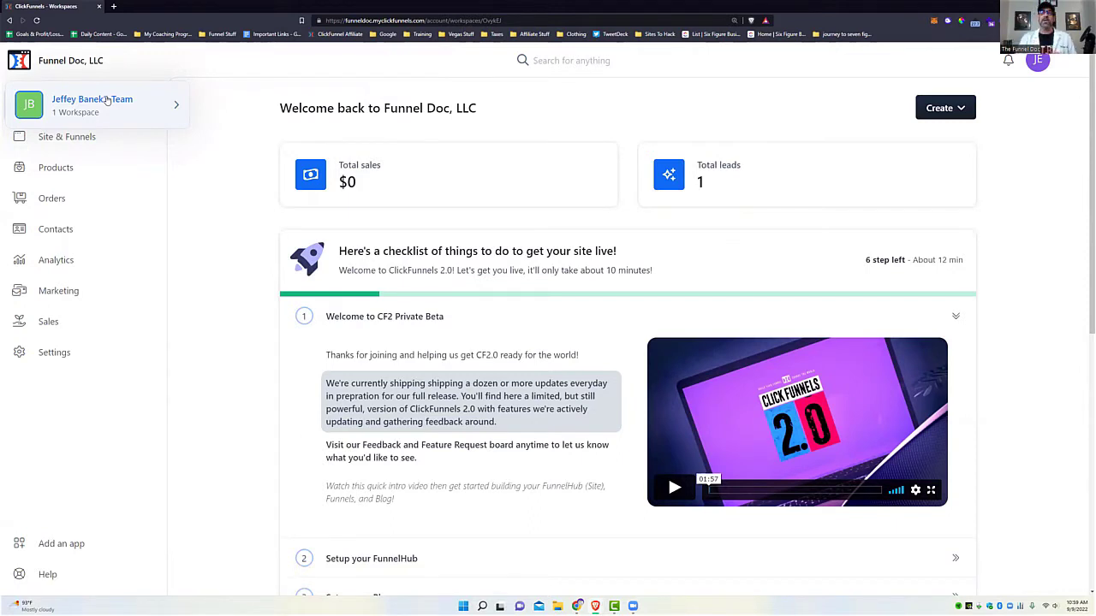
left_click(174, 107)
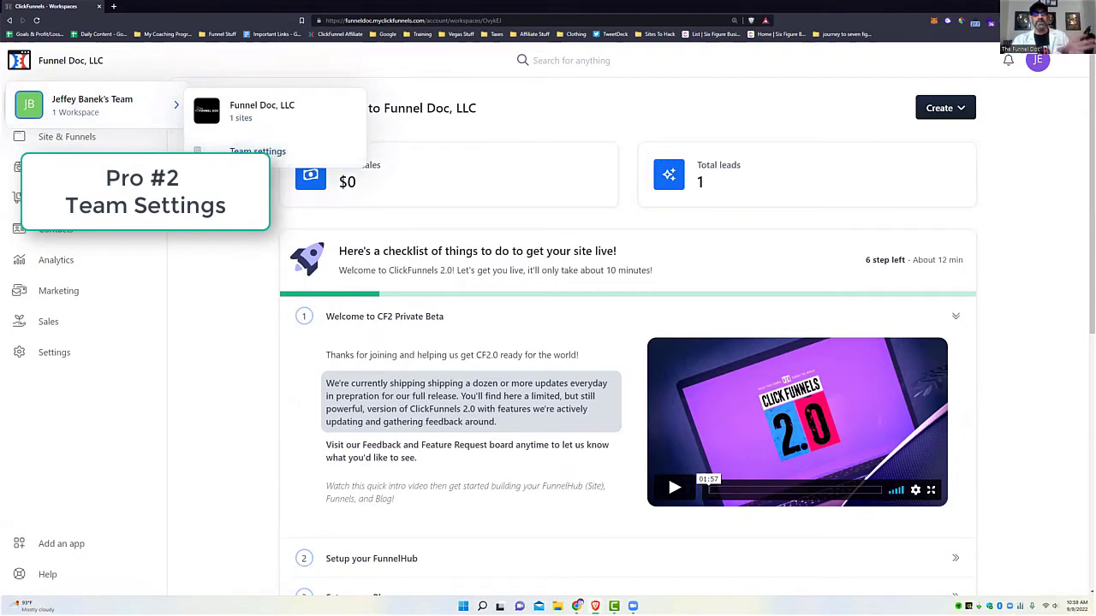
Step: View the new team member invitation form from the team settings and close it without creating an invitation
left_click(238, 157)
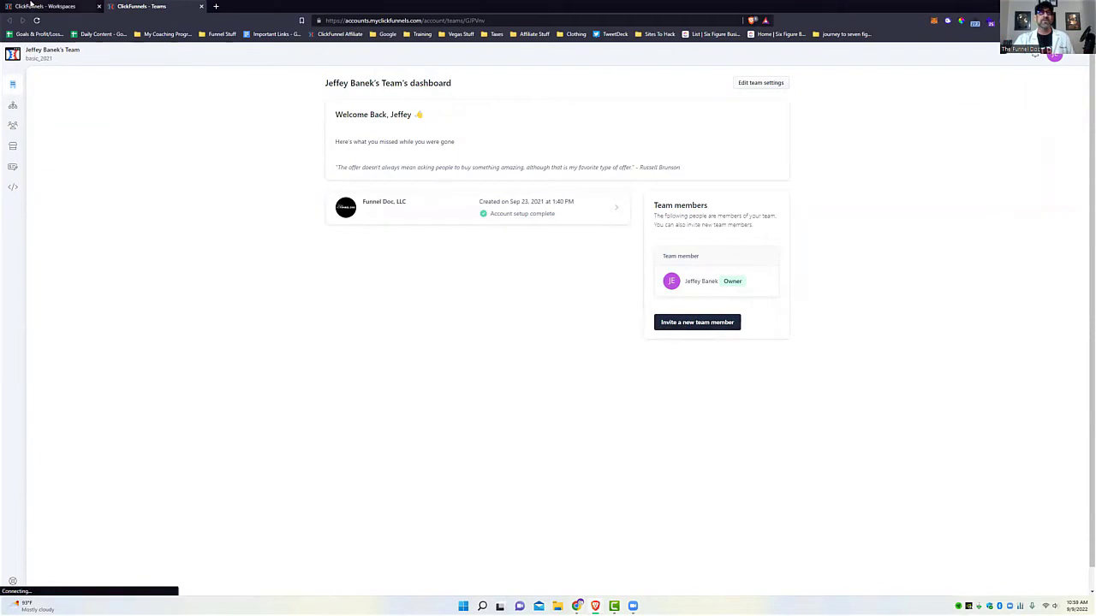
left_click(694, 331)
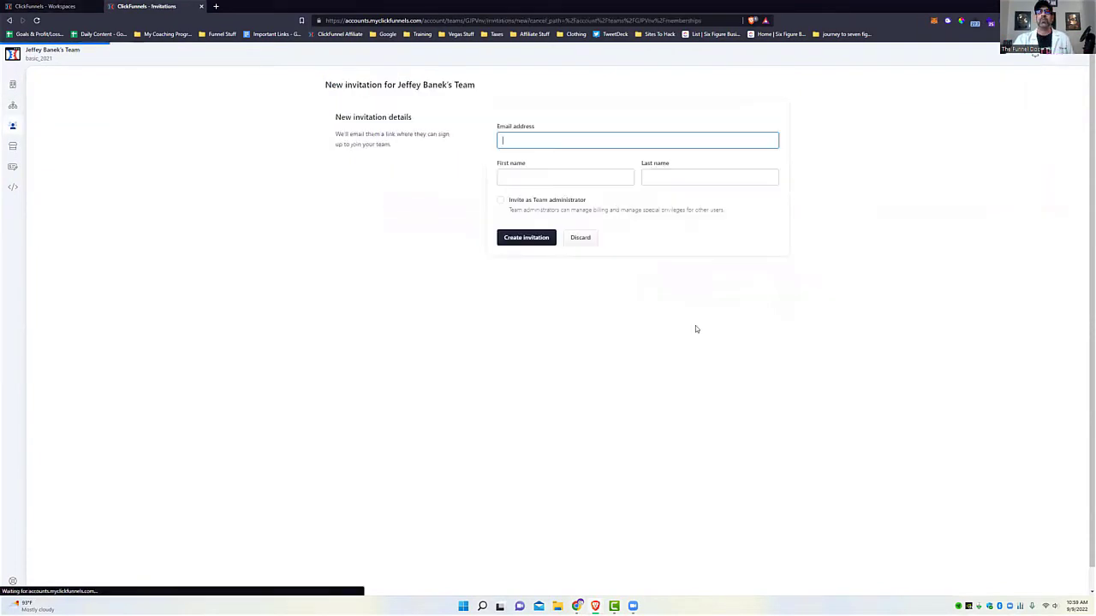
left_click(49, 5)
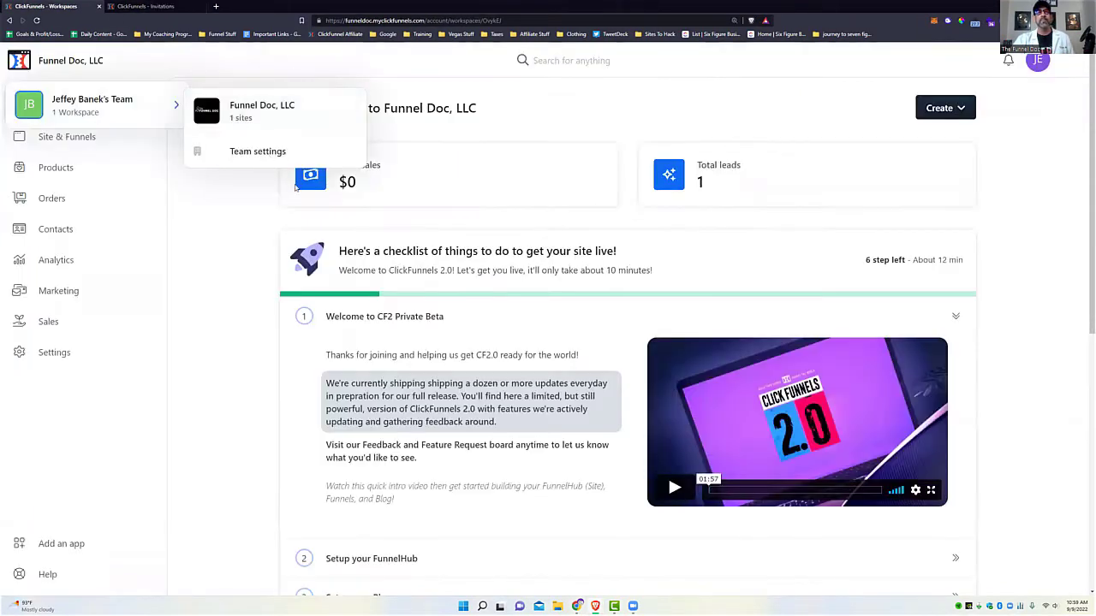
left_click(190, 5)
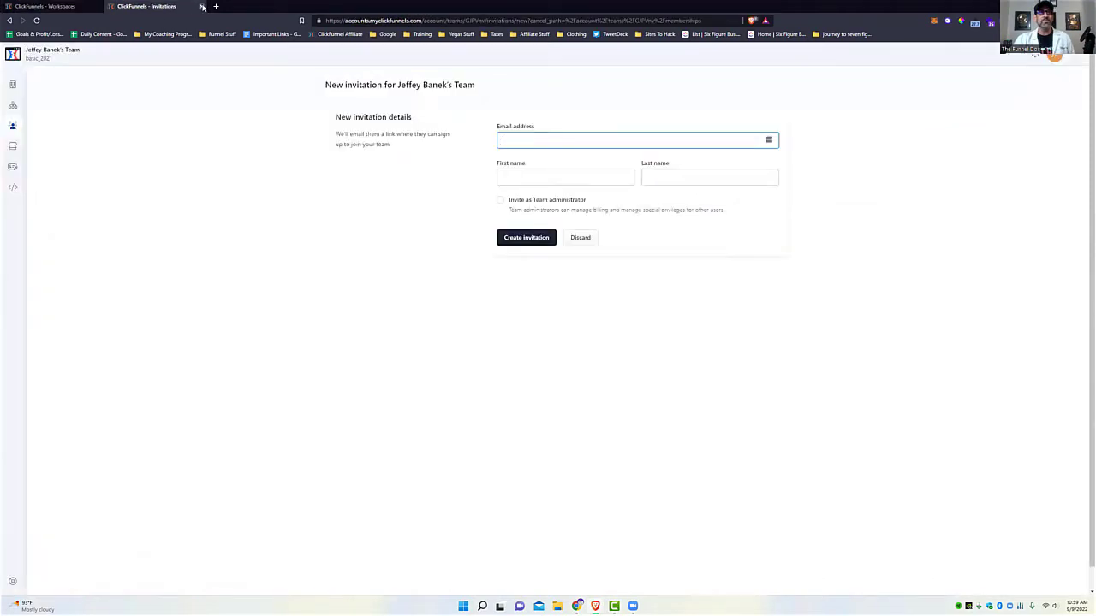
left_click(201, 6)
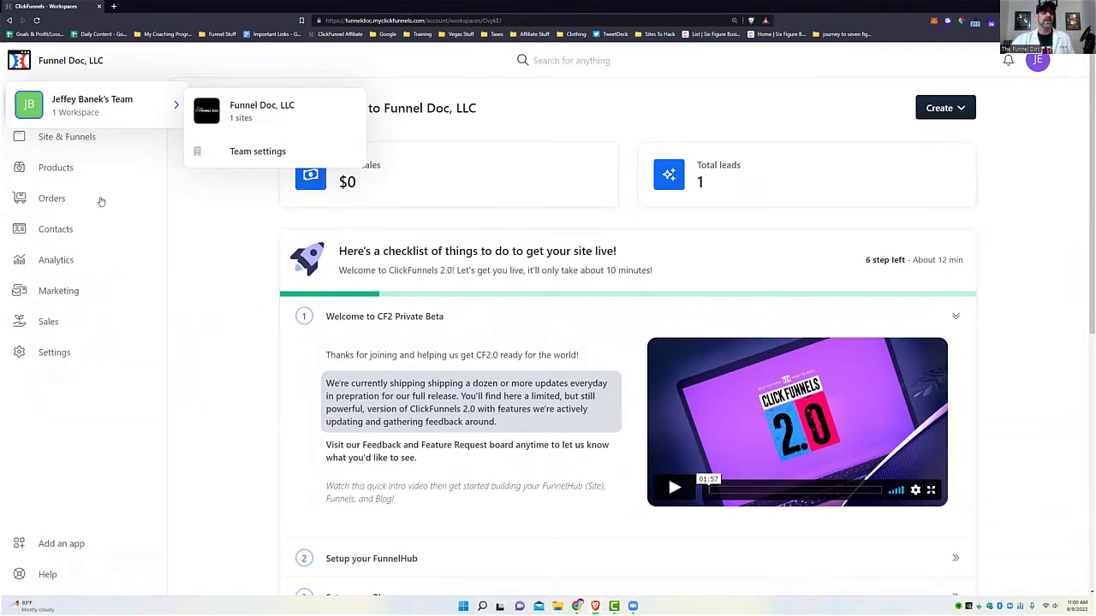
Step: Open The Funnel Doc site for customizing and view its Blog home, Blog post and Blog category theme pages
left_click(82, 138)
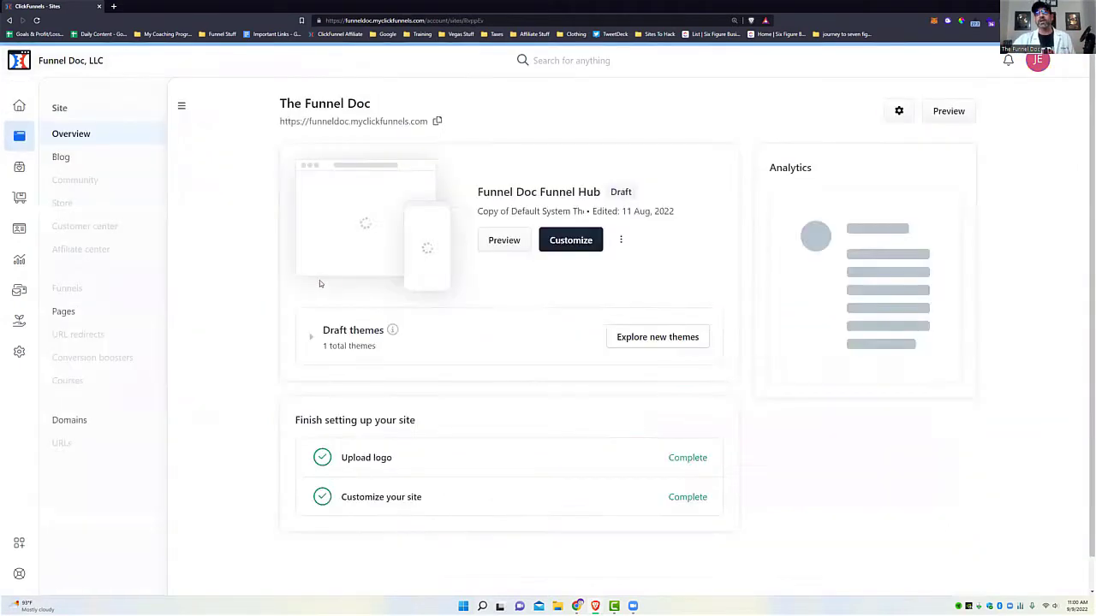
left_click(565, 240)
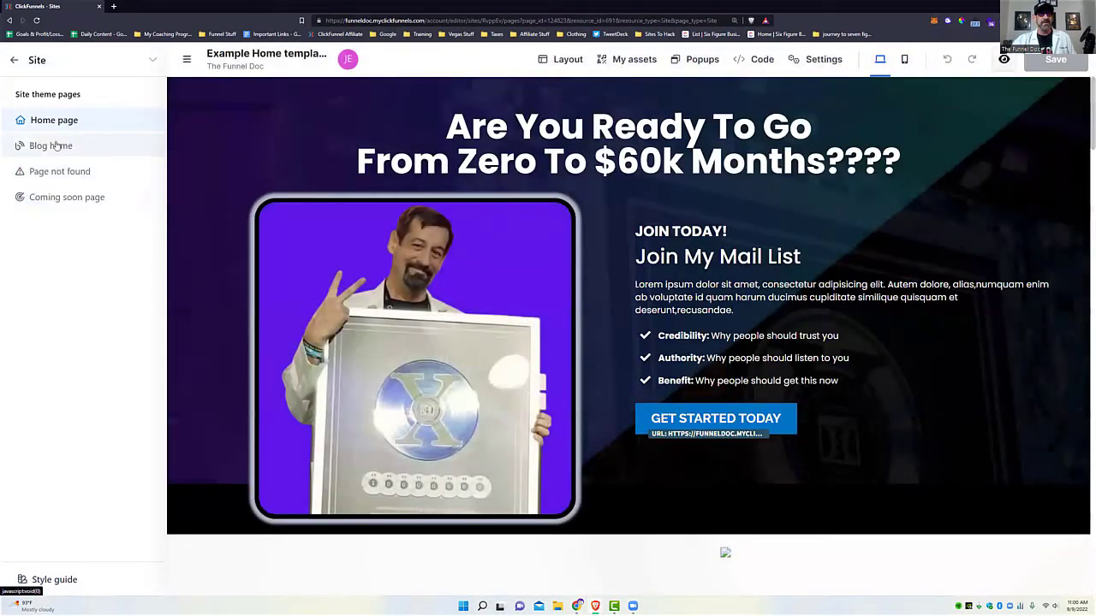
left_click(53, 146)
left_click(77, 176)
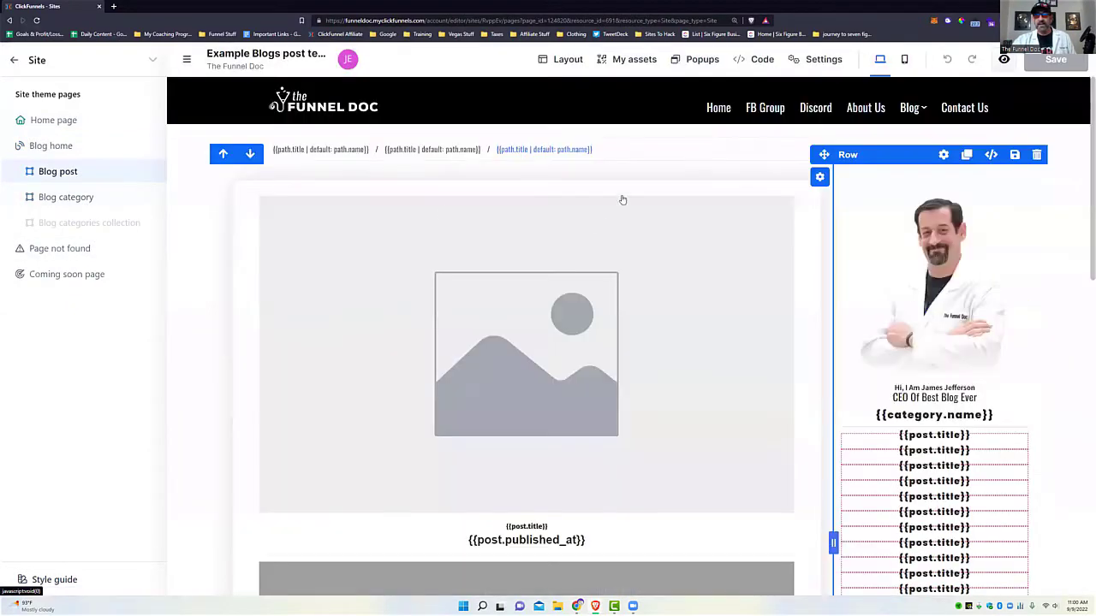
left_click(79, 198)
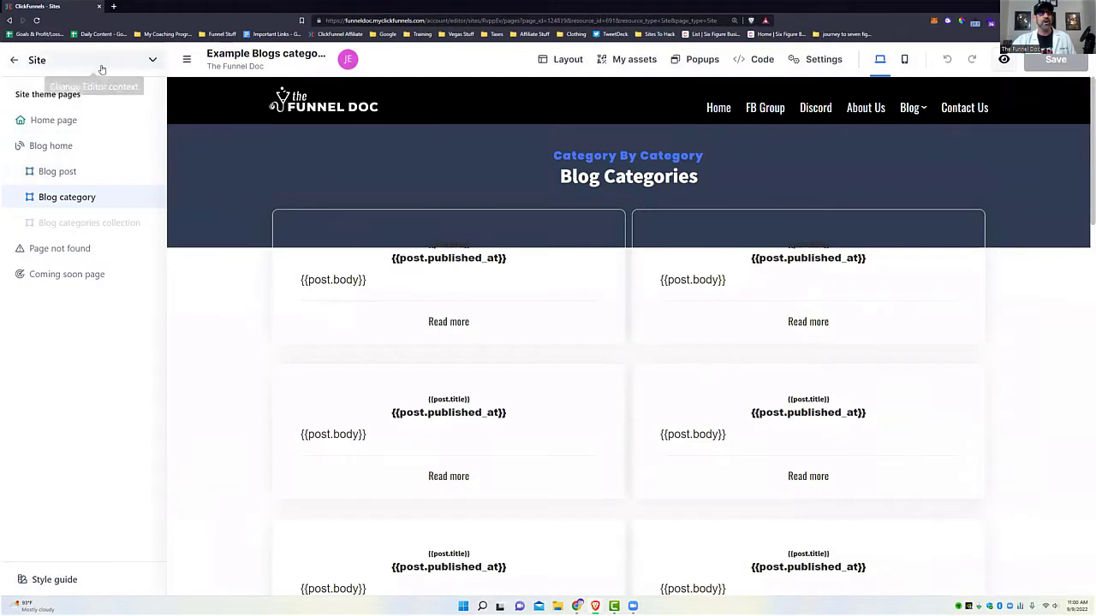
Step: Switch the editor from the site theme pages to the standalone page Six Figure Business Accelerator Welcome
left_click(152, 61)
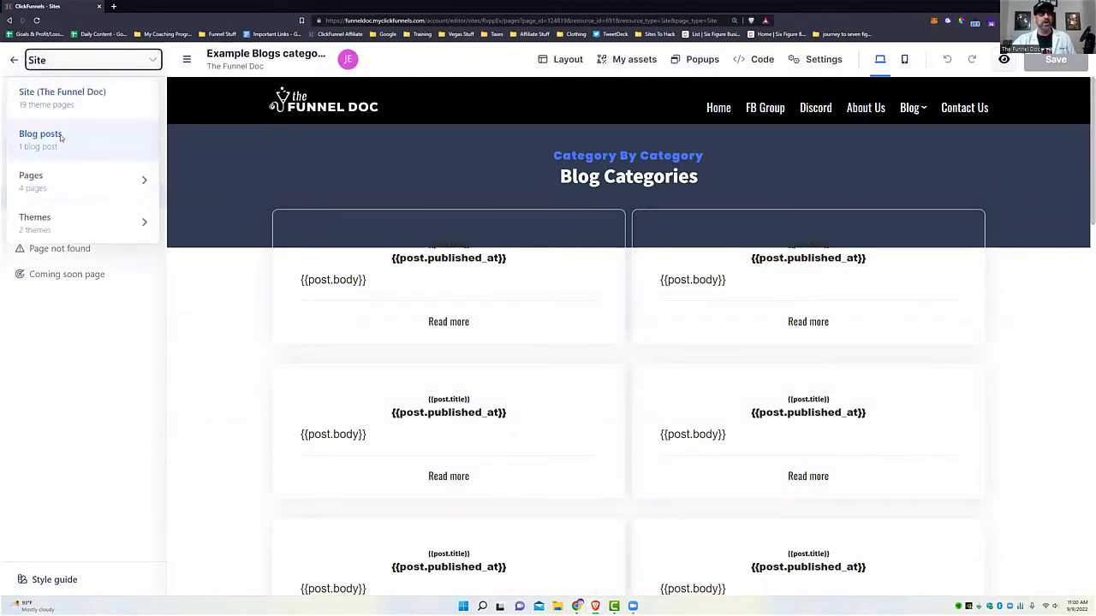
left_click(144, 181)
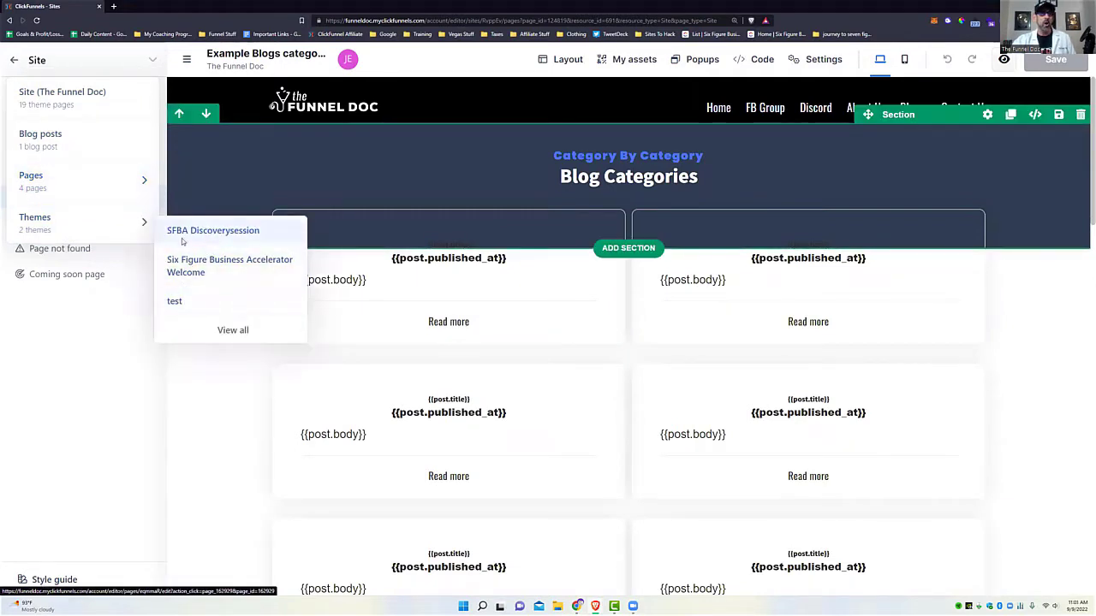
left_click(214, 267)
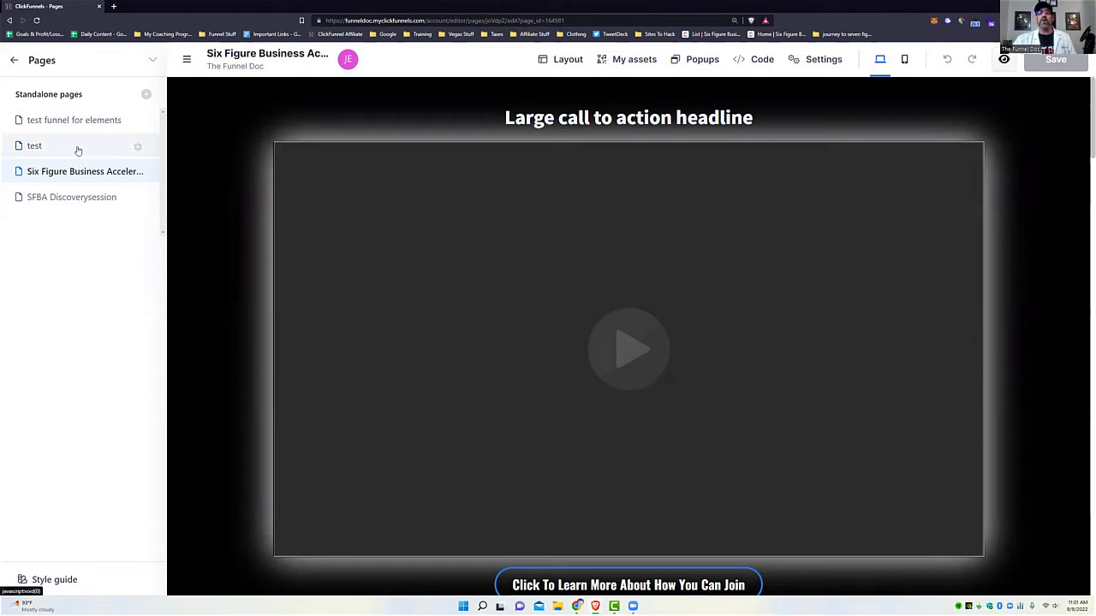
Step: Open the page's style guide and examine its heading sizes and its light, colored and dark section styles
left_click(57, 582)
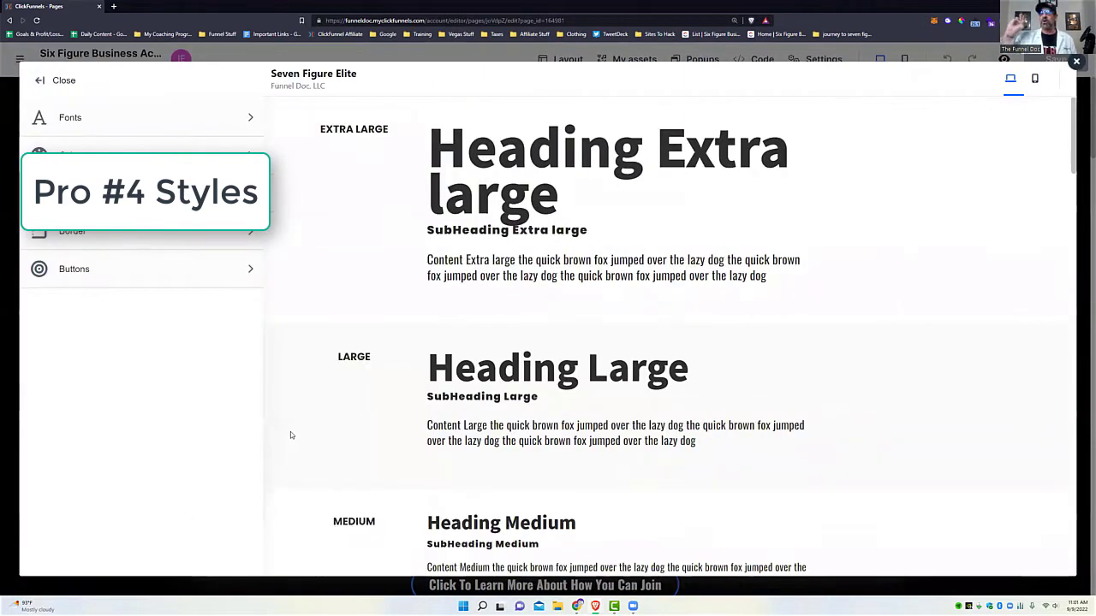
scroll(290, 433, "down", 3)
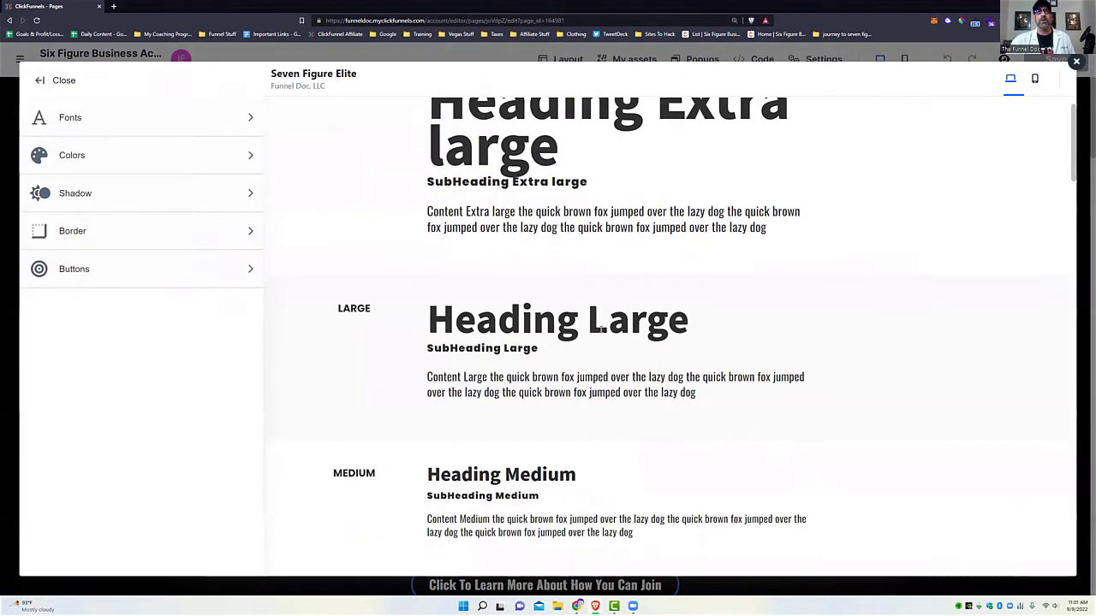
scroll(636, 360, "down", 5)
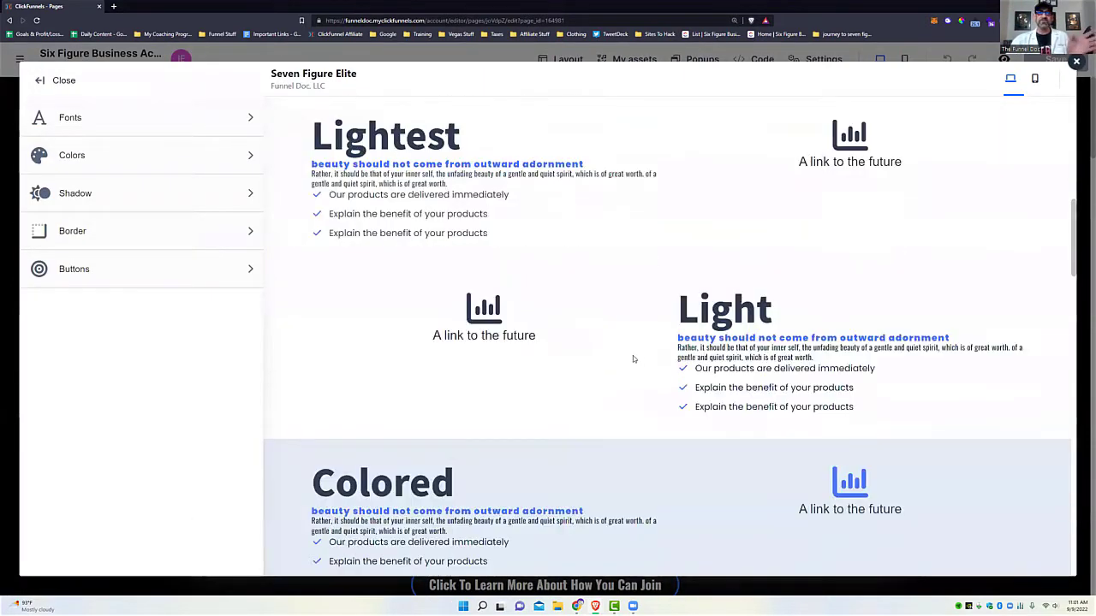
scroll(635, 354, "down", 2)
scroll(591, 398, "down", 1)
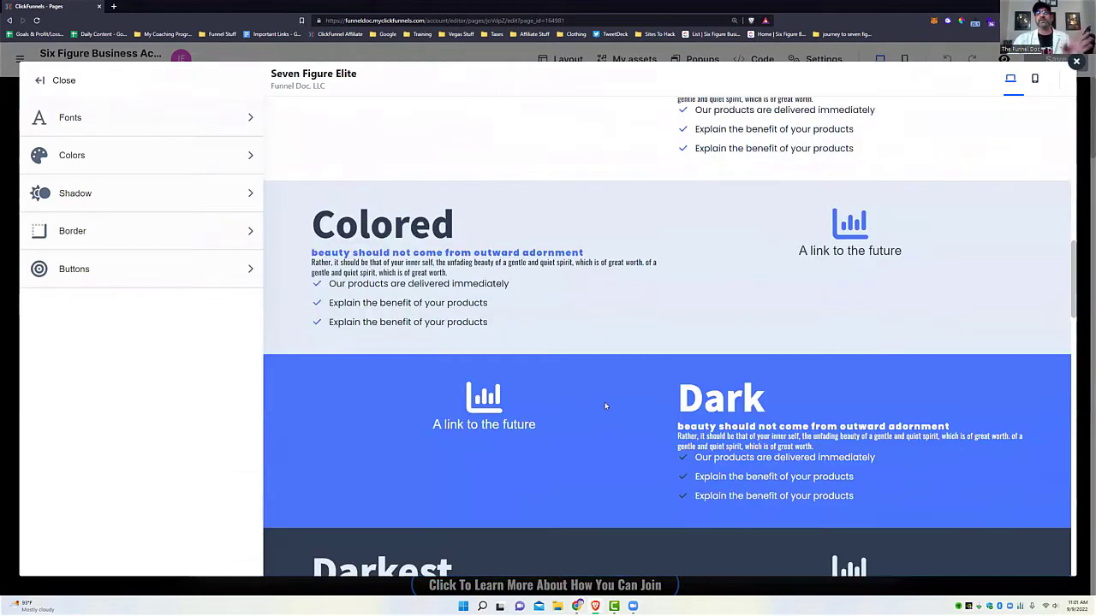
scroll(664, 354, "up", 10)
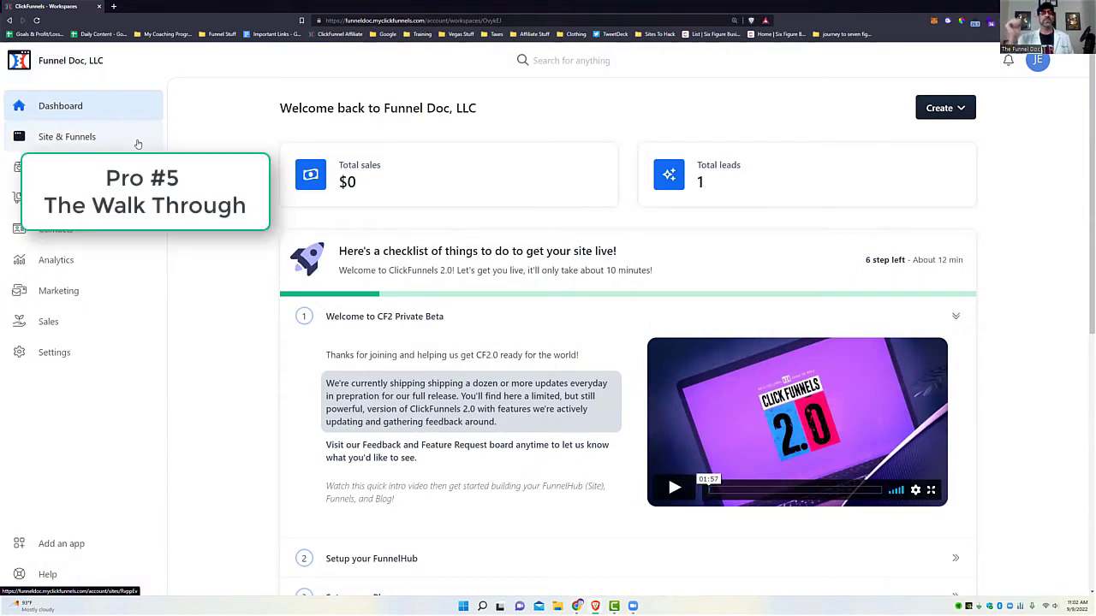
Step: Review the site launch checklist on the dashboard and expand its Setup your FunnelHub item
scroll(727, 219, "down", 3)
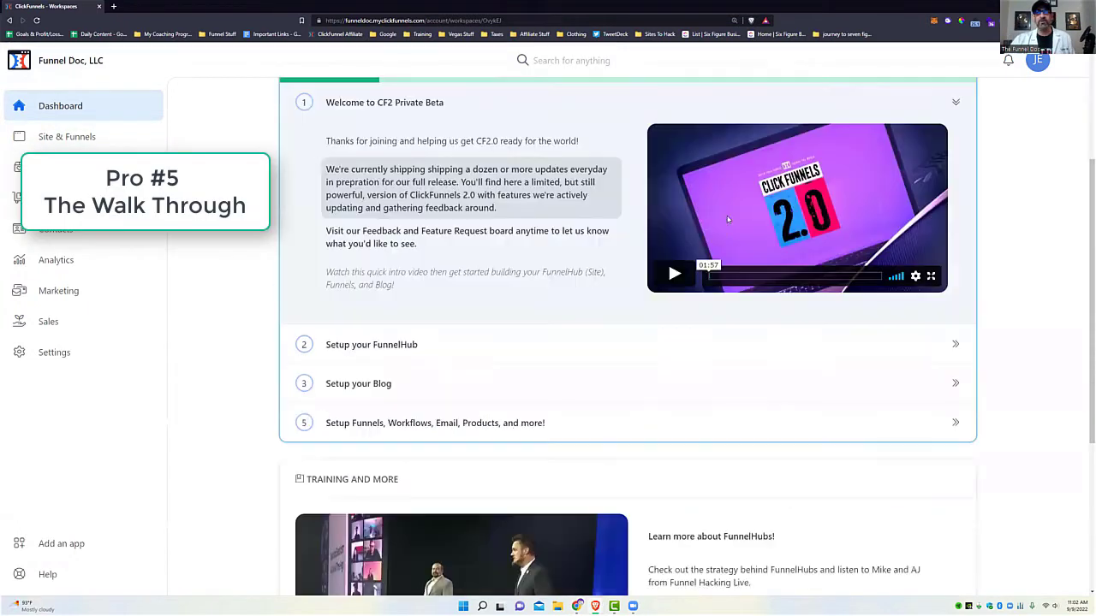
scroll(358, 164, "up", 1)
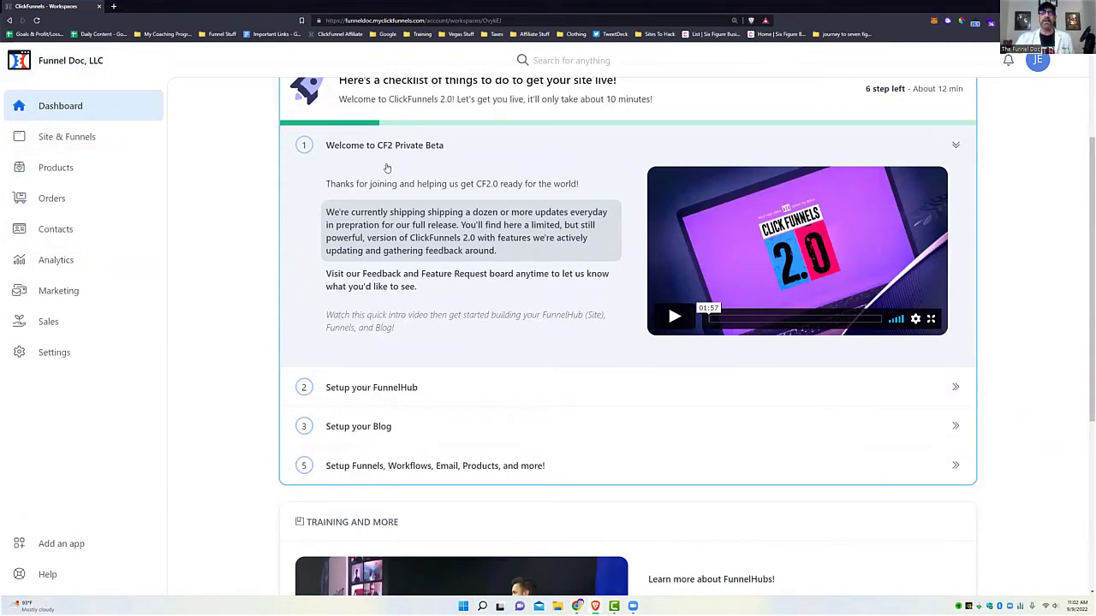
scroll(514, 305, "down", 2)
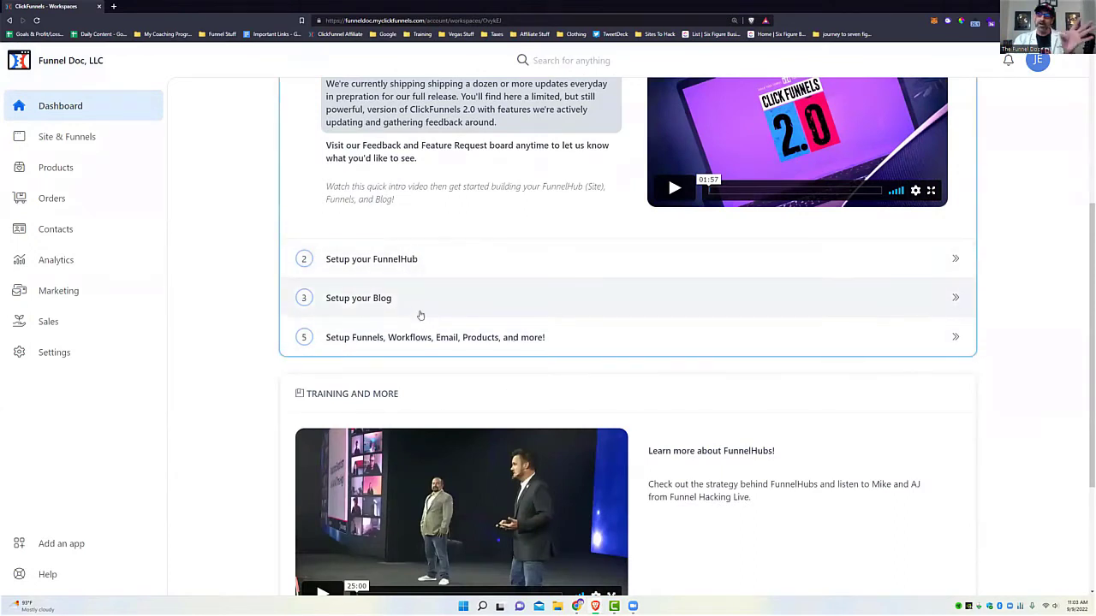
left_click(900, 263)
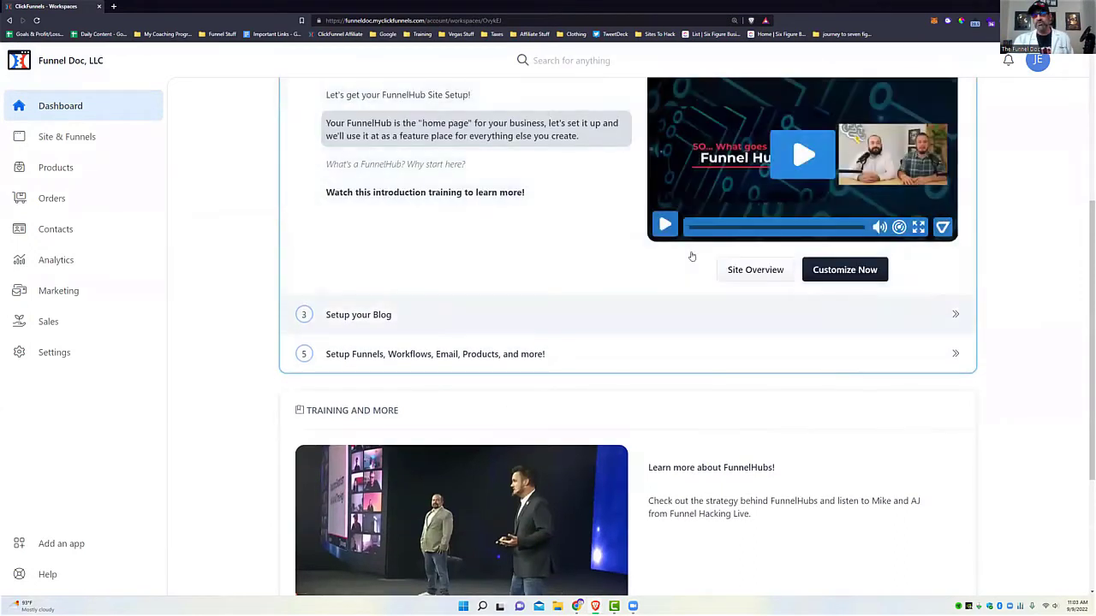
scroll(509, 242, "up", 3)
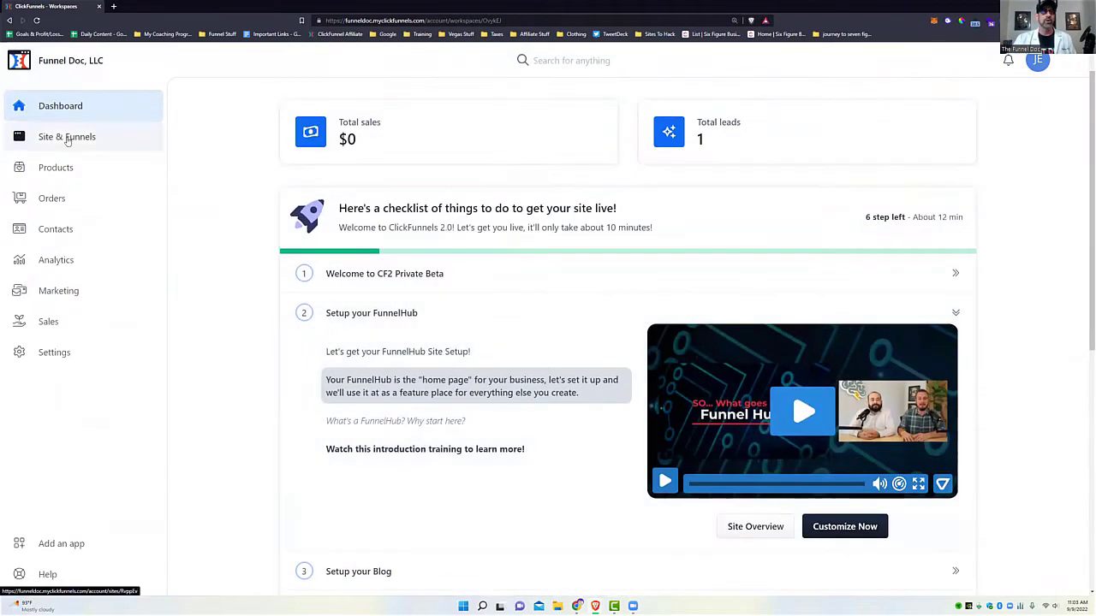
Step: Open the Funnel Doc Funnel Hub home page for customizing and inspect the Dark Blue Footer universal section
left_click(74, 137)
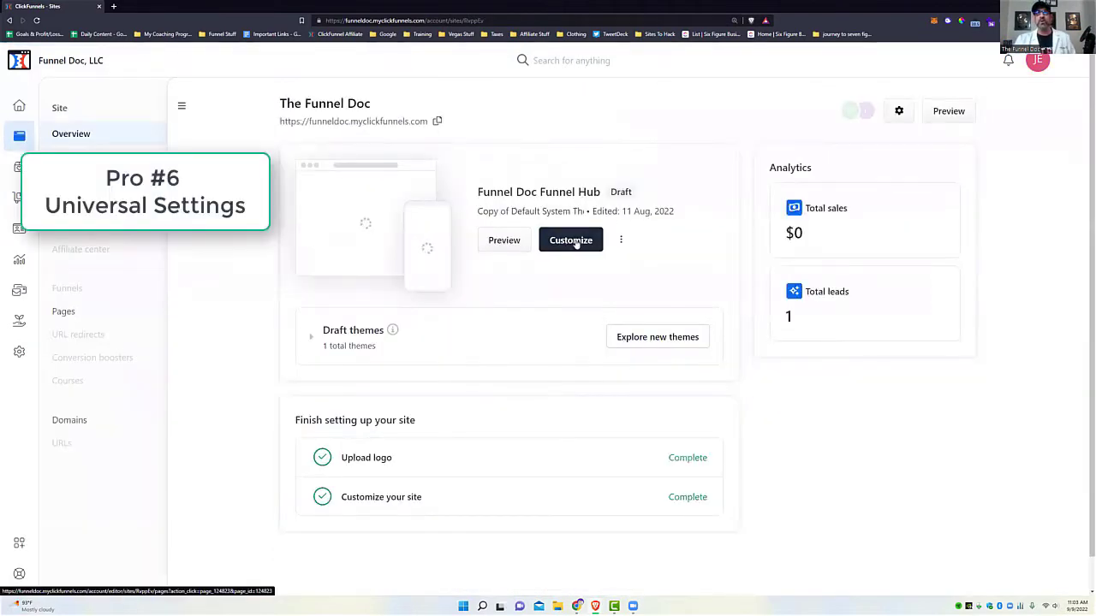
left_click(574, 240)
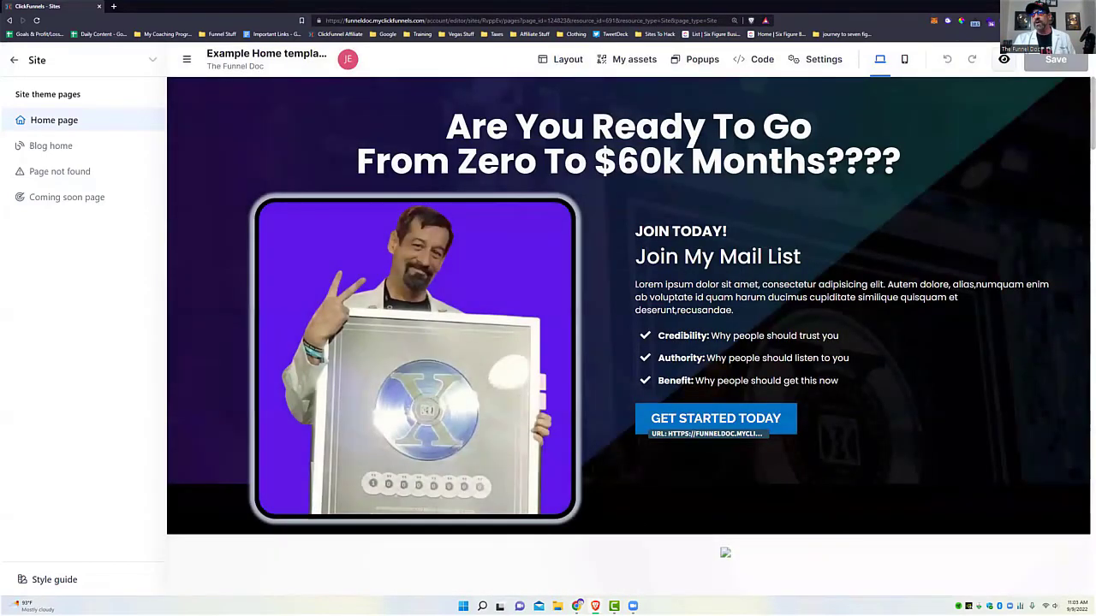
scroll(628, 343, "down", 10)
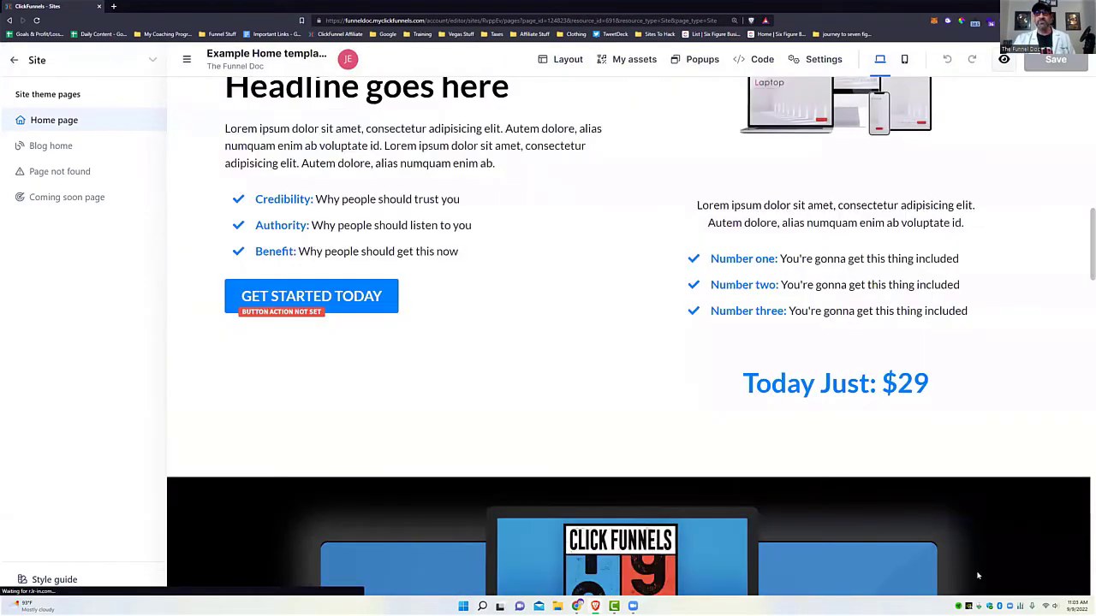
scroll(698, 207, "down", 10)
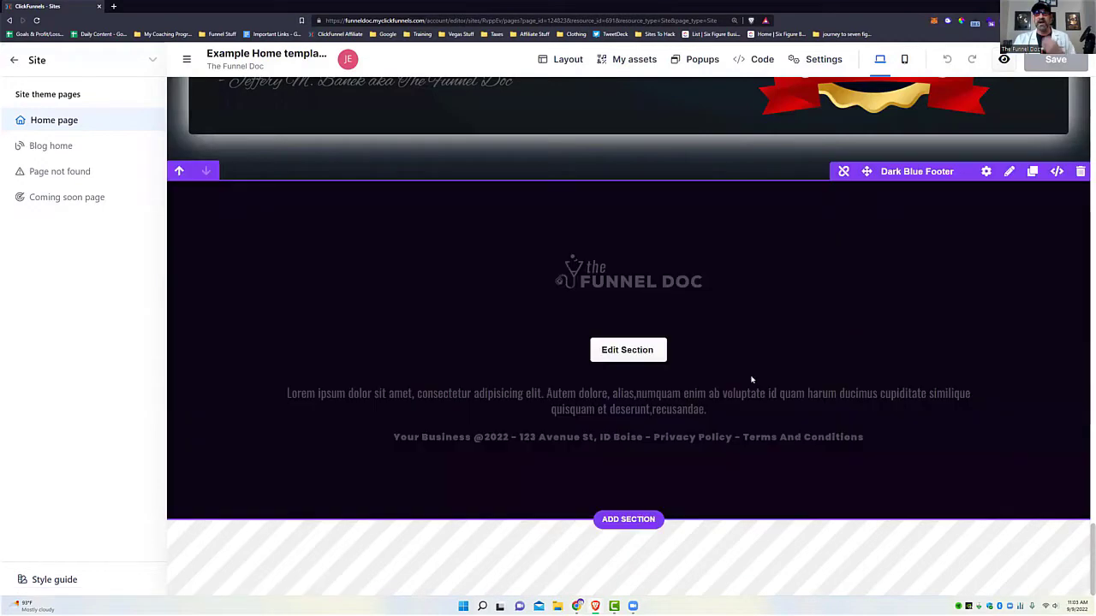
scroll(784, 328, "up", 3)
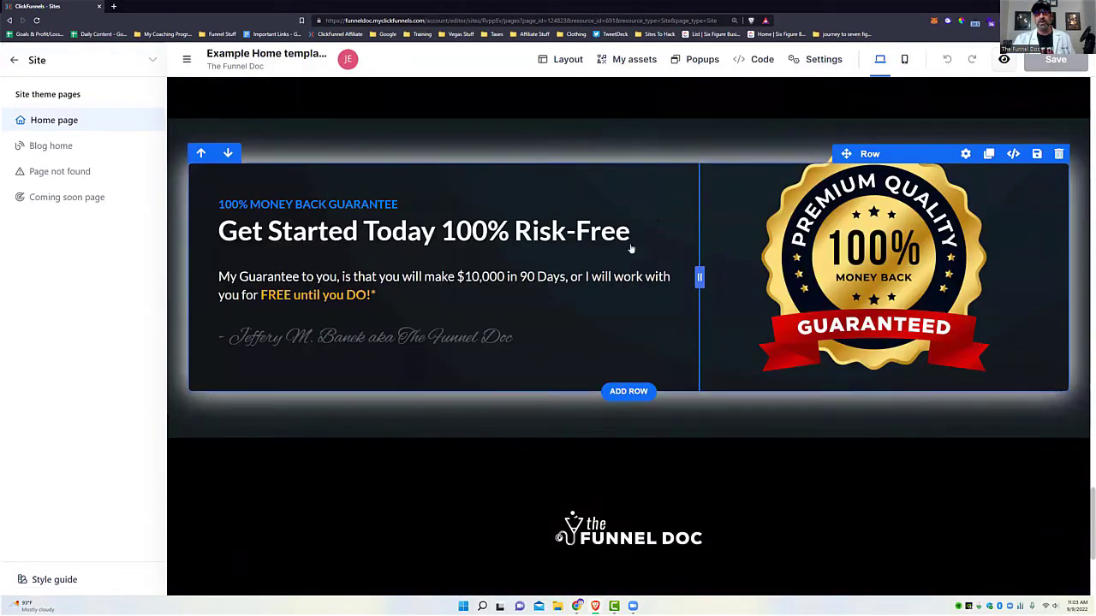
scroll(770, 359, "down", 5)
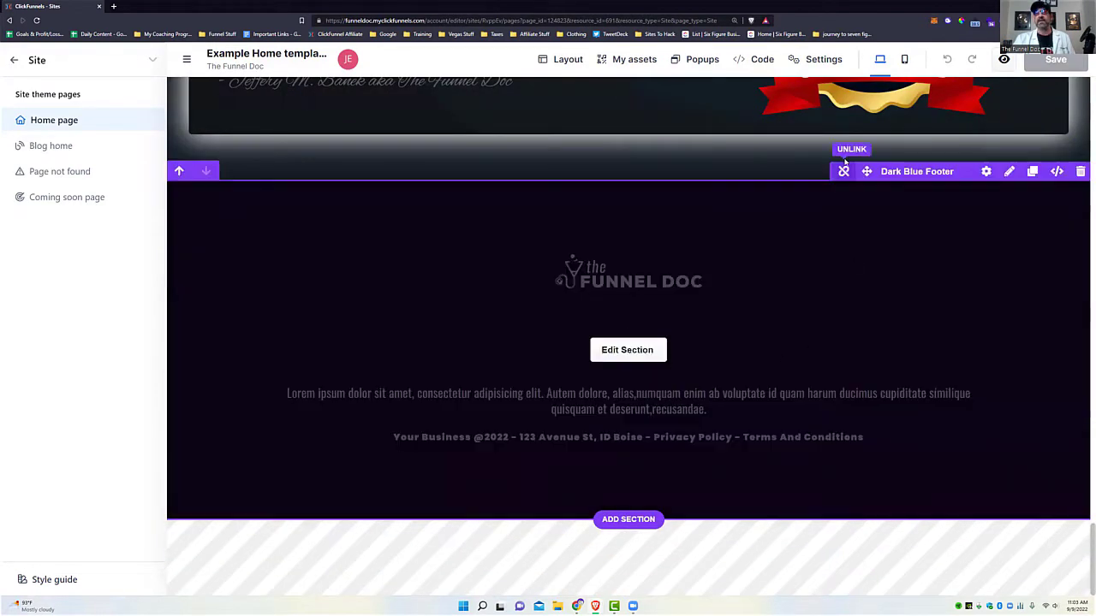
Step: Open the Dark Blue Footer universal section for editing and display the library of section assets
left_click(624, 351)
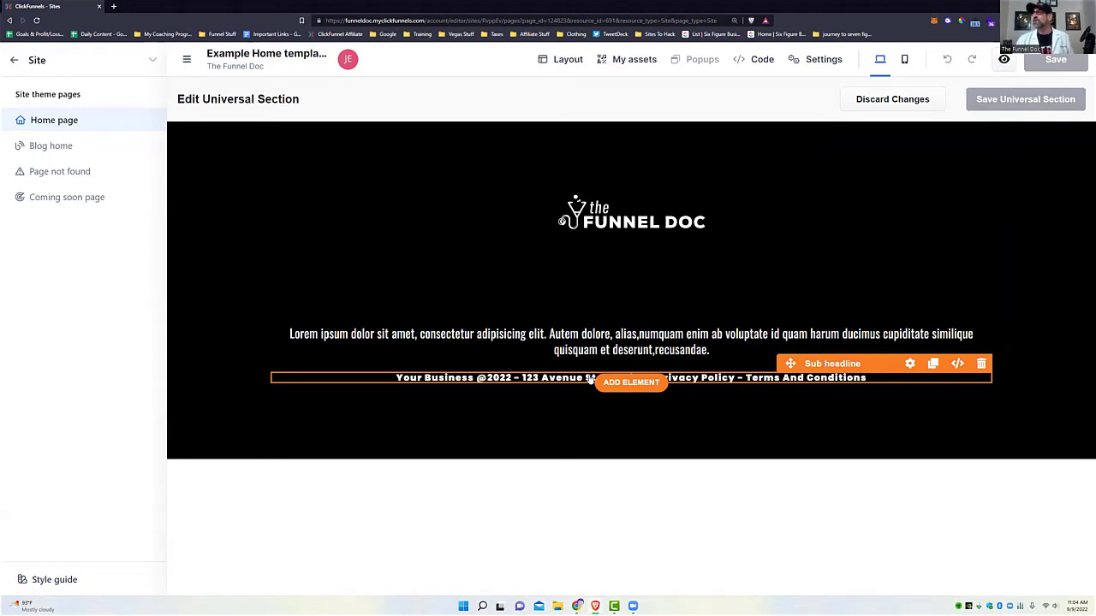
left_click(629, 61)
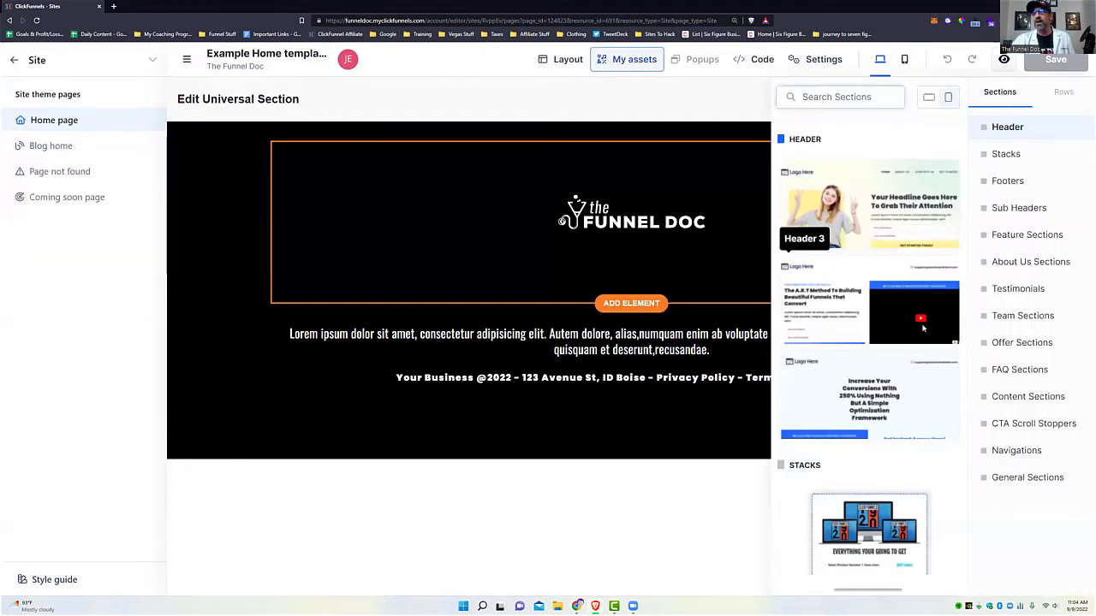
Step: Browse the Stacks, Footers and Sub Headers section assets and the Guarantee Sections row assets, and close the asset library
left_click(1001, 155)
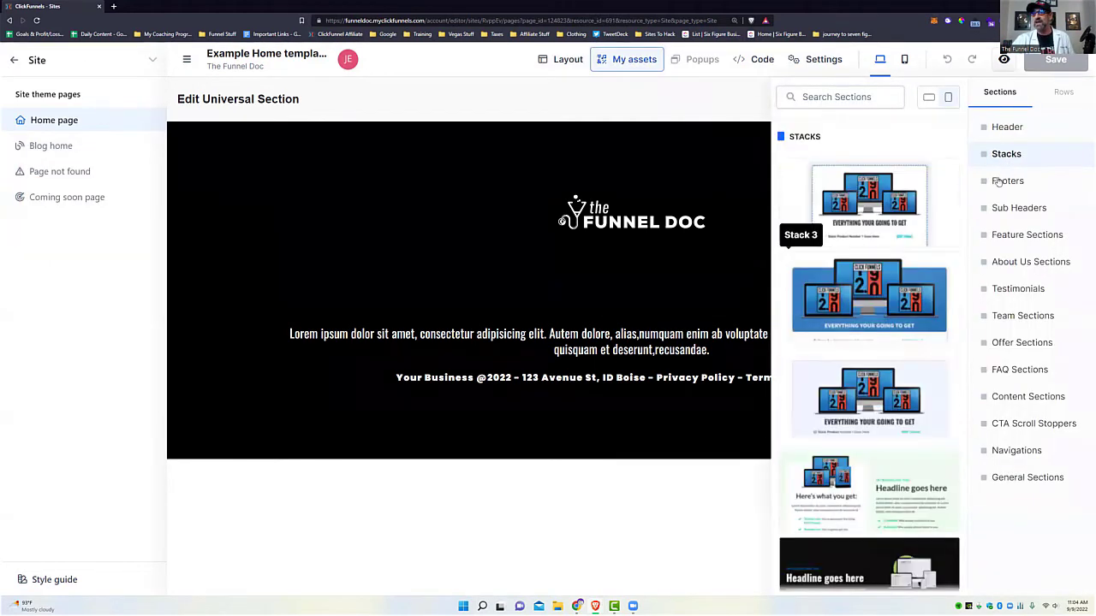
left_click(1008, 181)
left_click(1028, 208)
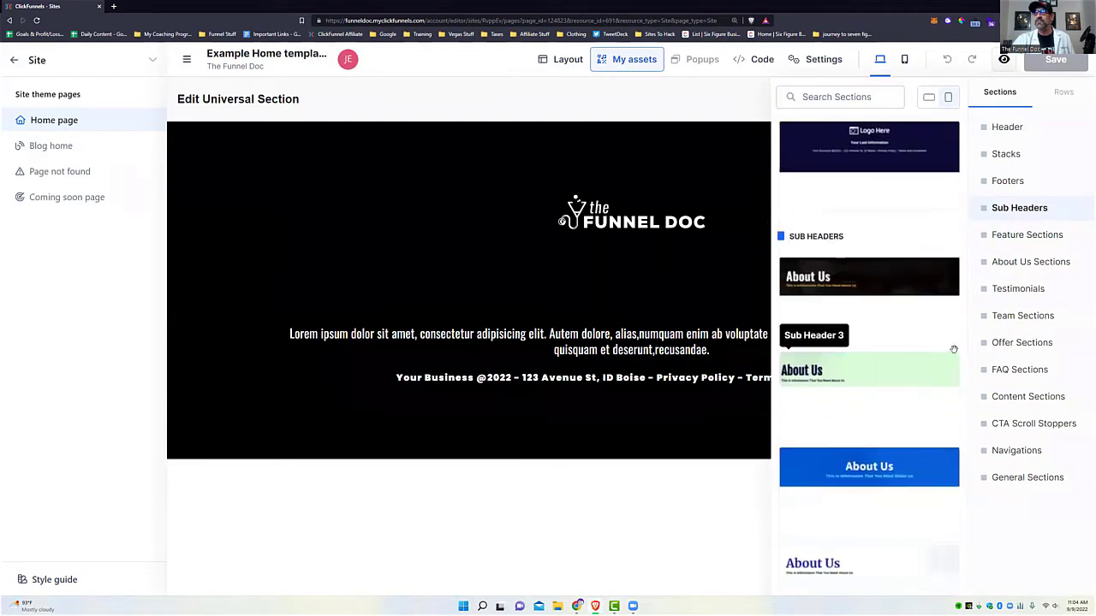
left_click(1064, 92)
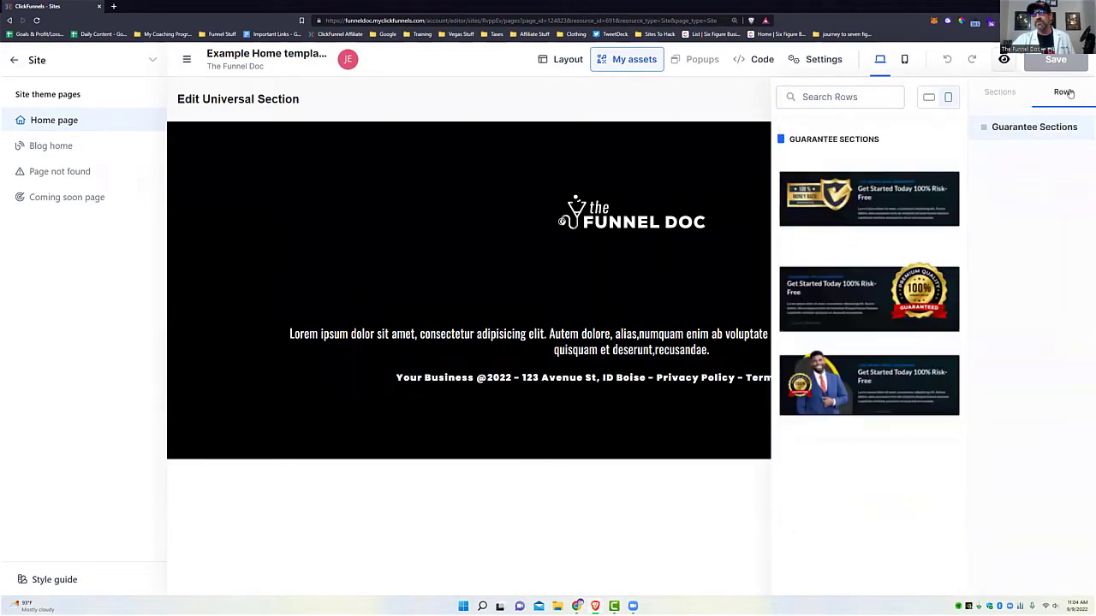
left_click(999, 92)
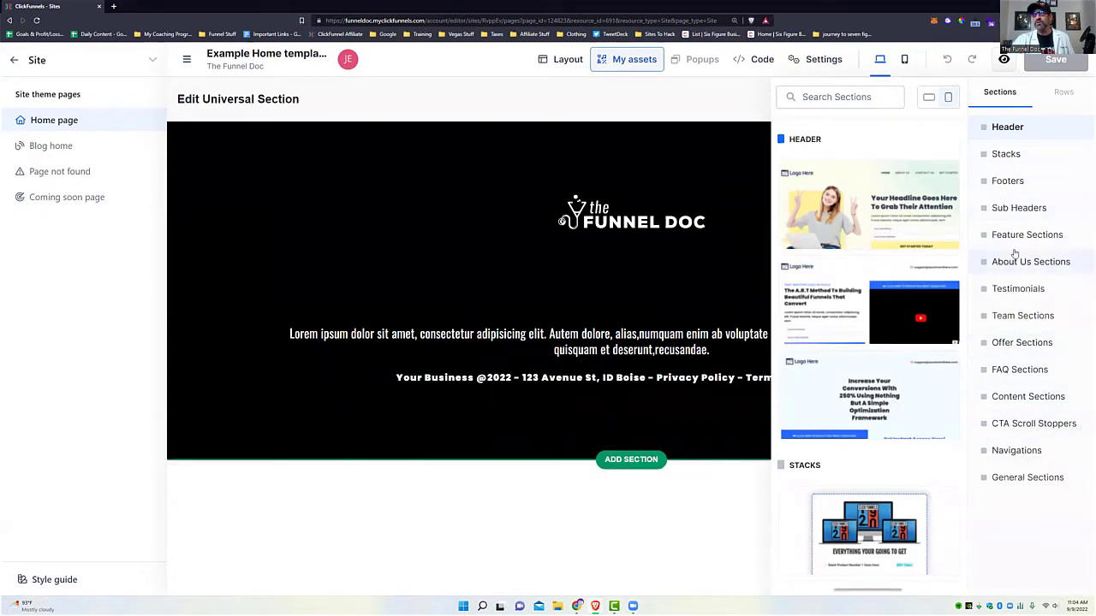
left_click_drag(1013, 262, 1070, 262)
left_click(631, 424)
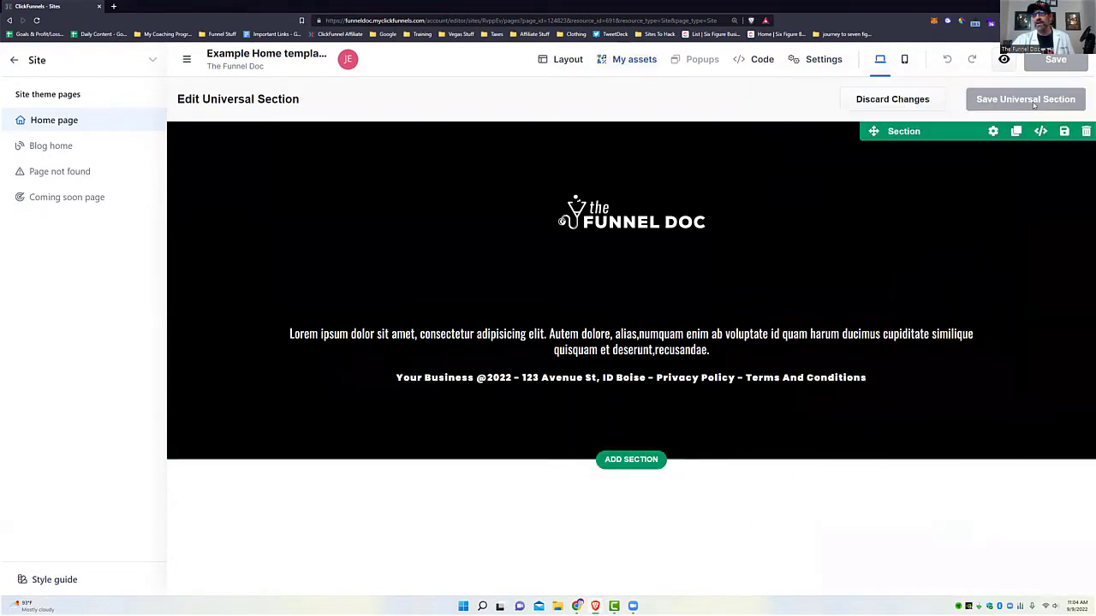
Step: Add the three-person "The People Behind The Brand" team section from the saved assets below the black footer section
left_click(820, 59)
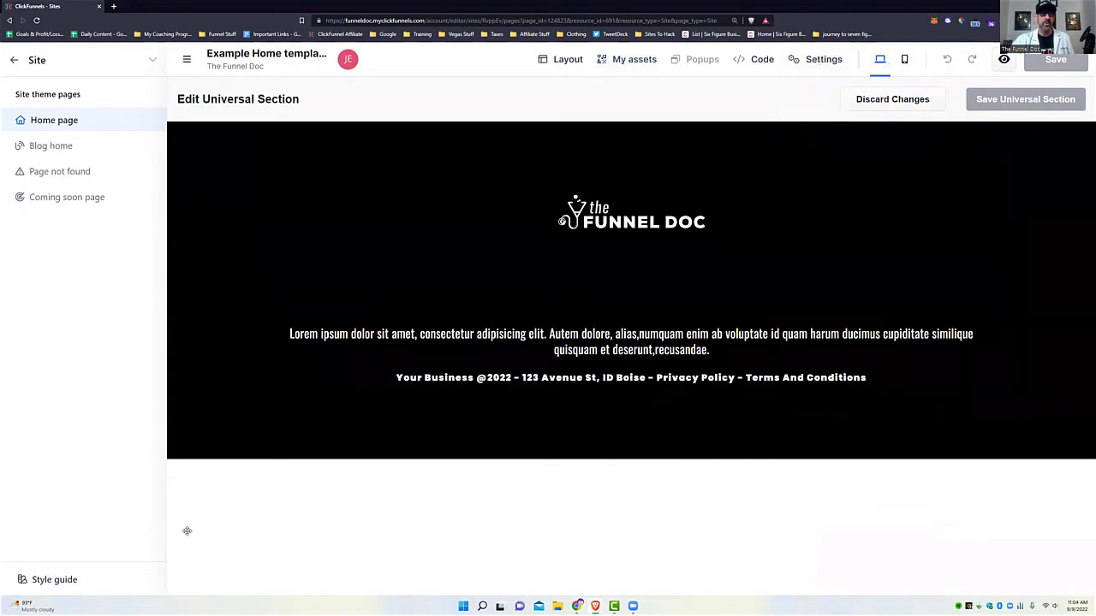
left_click(644, 61)
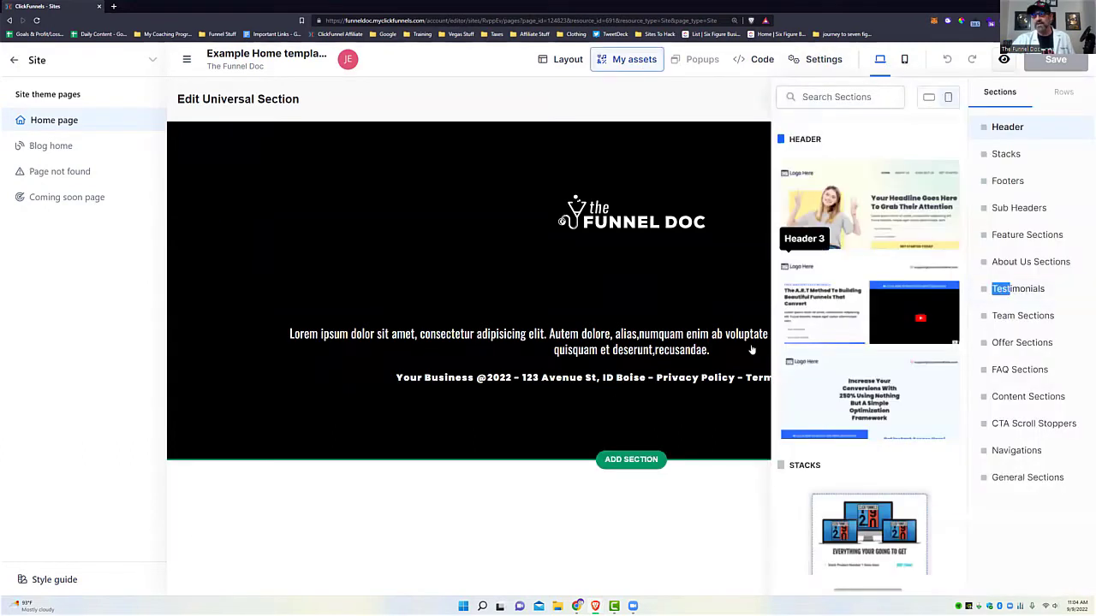
left_click(620, 62)
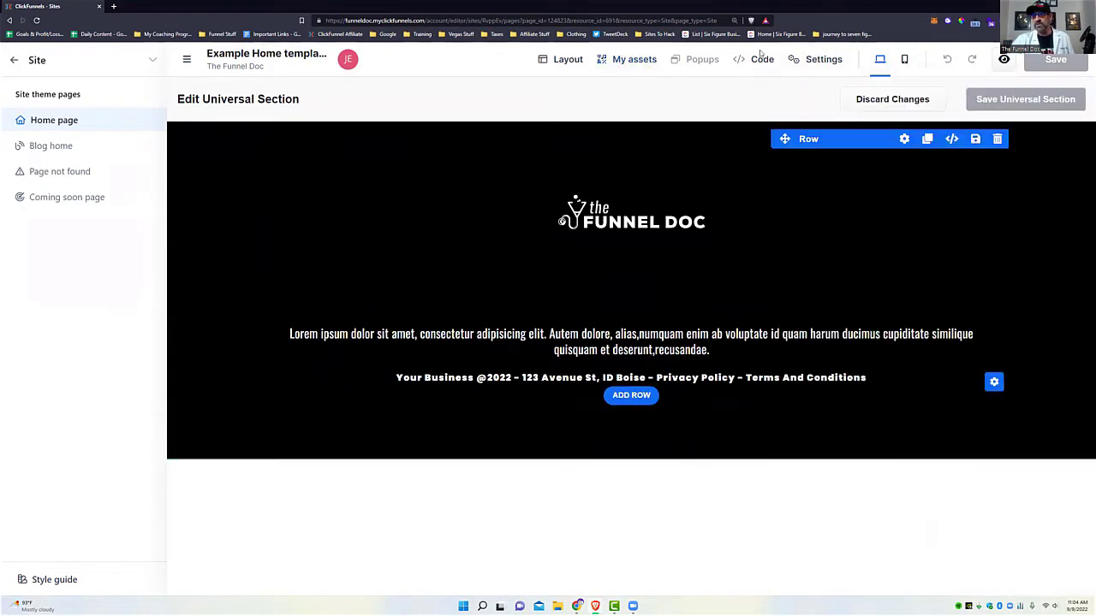
left_click(627, 59)
scroll(889, 418, "down", 5)
scroll(889, 417, "down", 10)
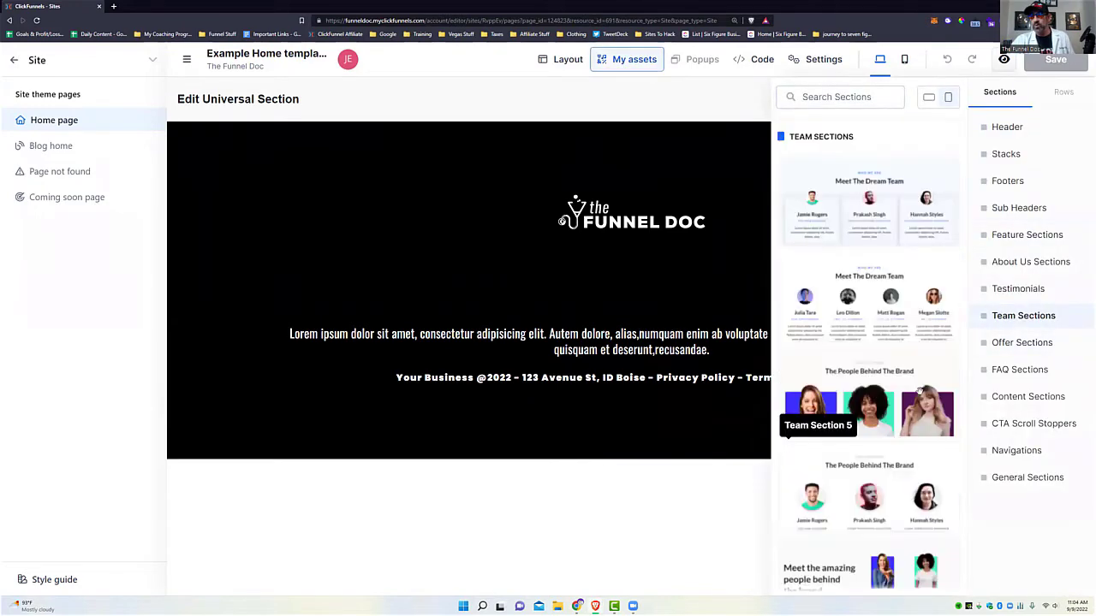
left_click_drag(886, 381, 546, 496)
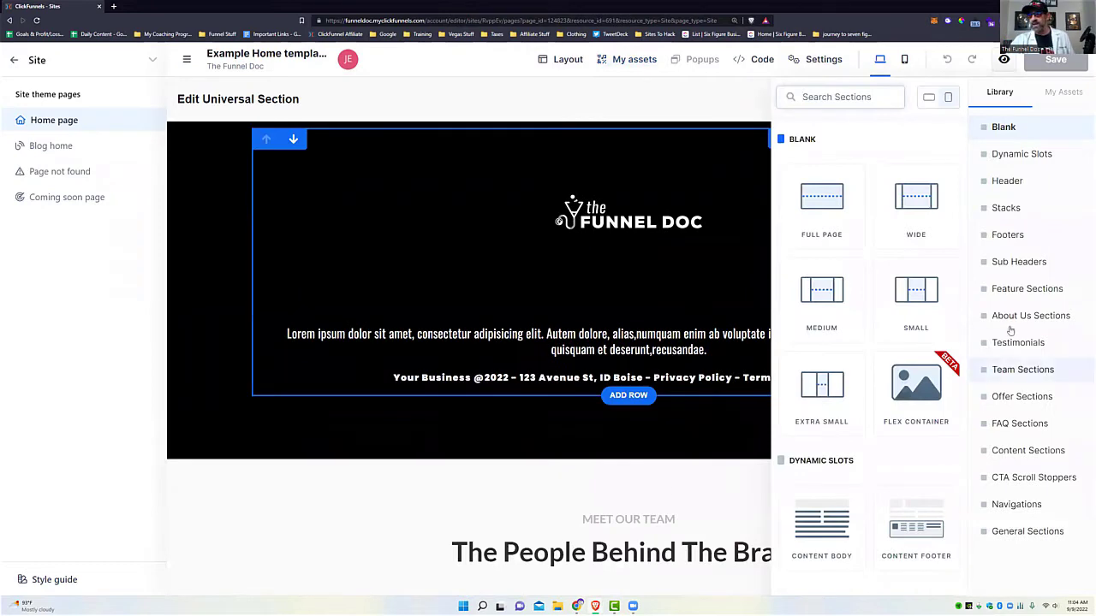
Step: Try to add an offer section with three book images from the saved assets below the team section
left_click(1016, 397)
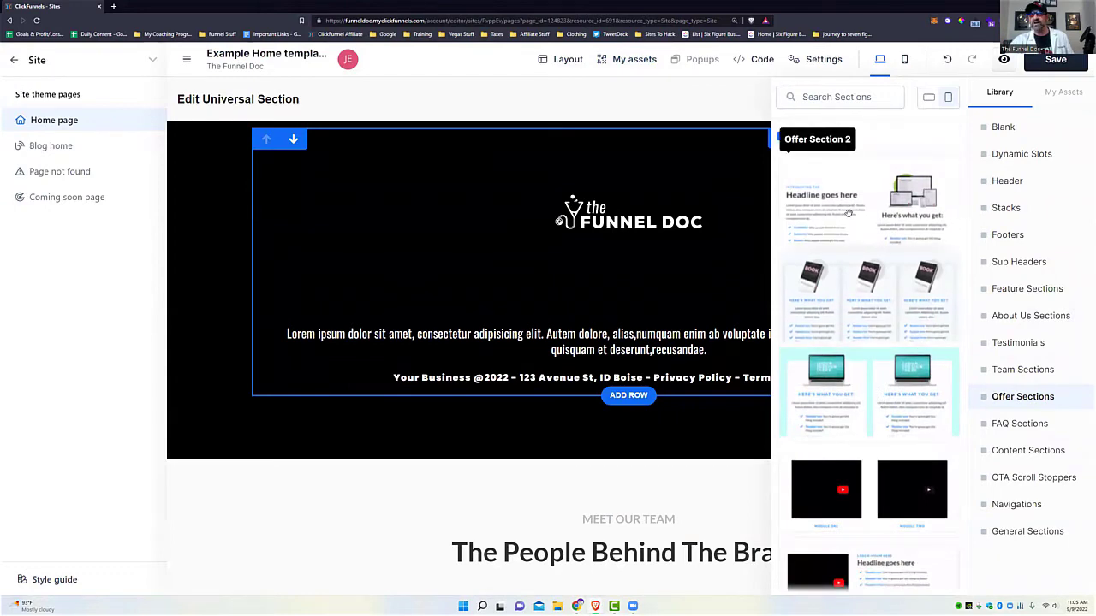
scroll(702, 454, "down", 6)
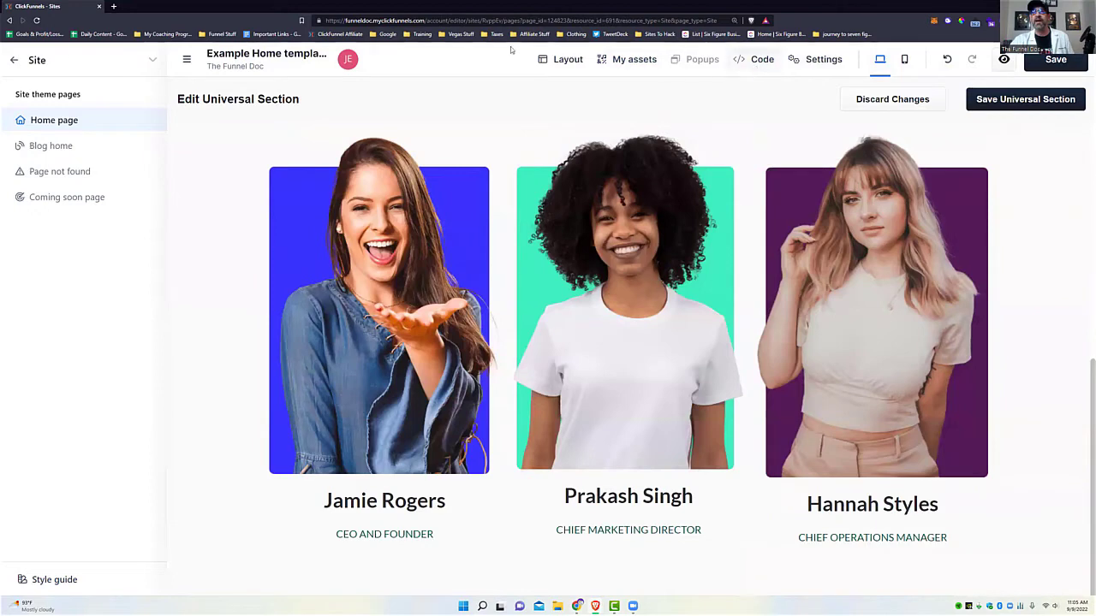
left_click(630, 61)
left_click(1027, 235)
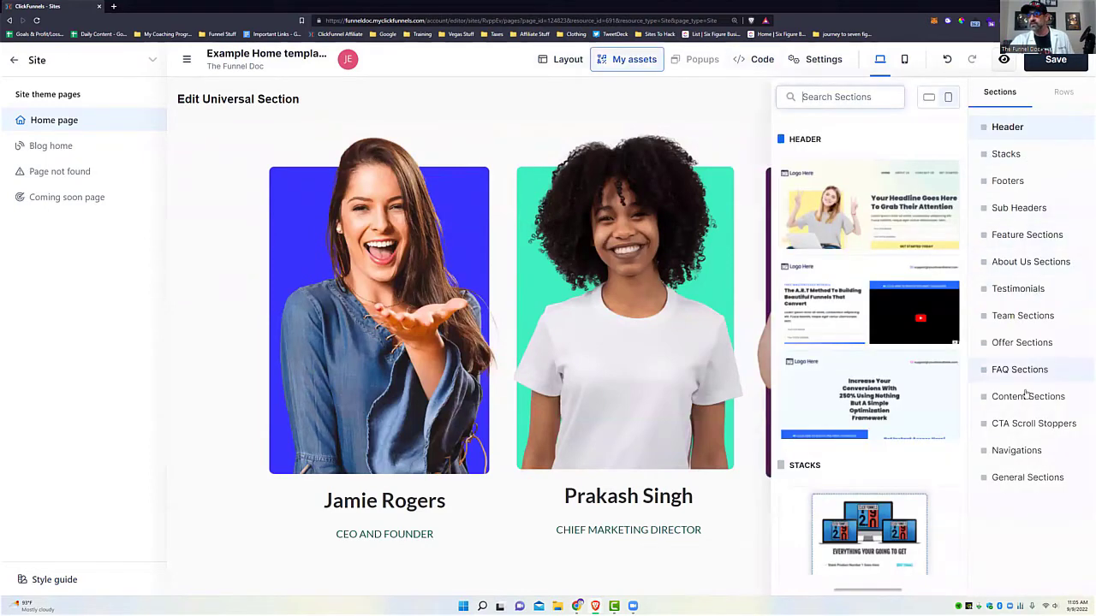
left_click(1029, 342)
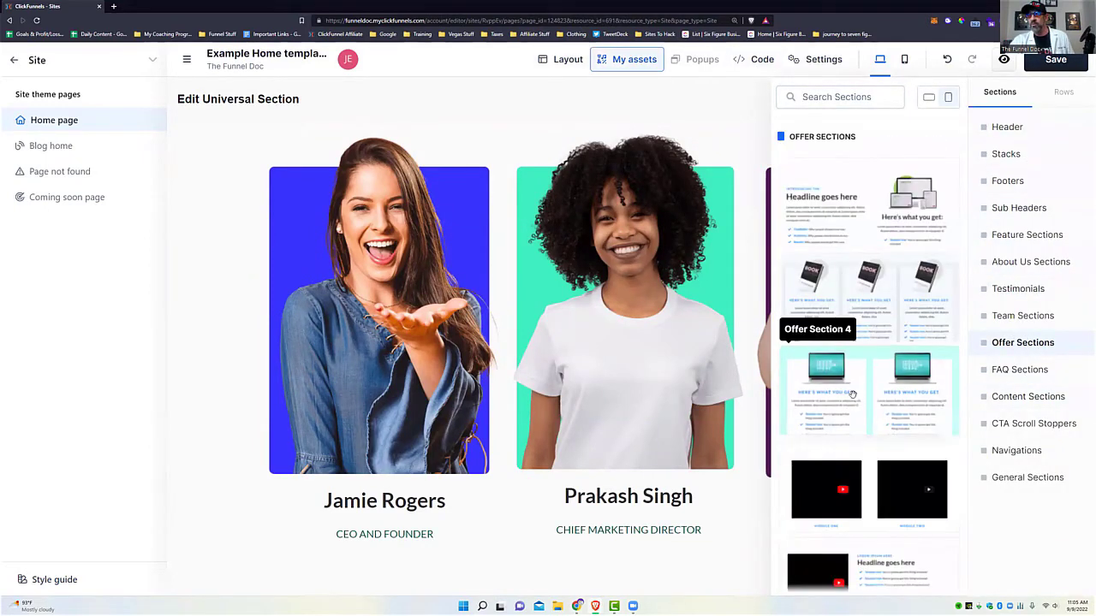
left_click_drag(826, 304, 587, 513)
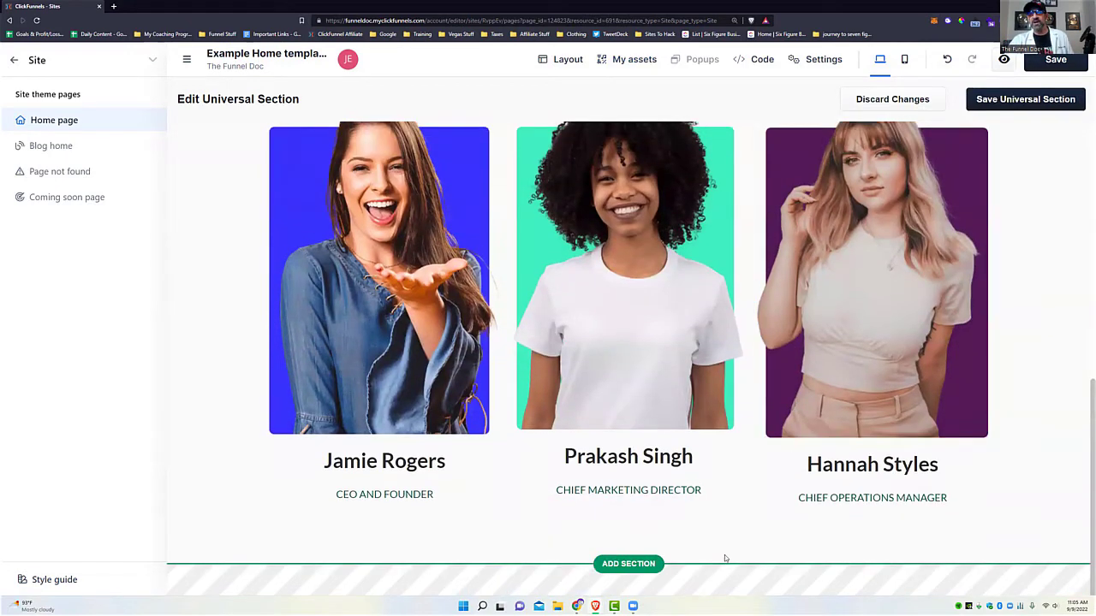
Step: Look over the footer and team sections and leave the editor for the site overview without saving the changes
scroll(728, 551, "up", 2)
scroll(774, 440, "up", 4)
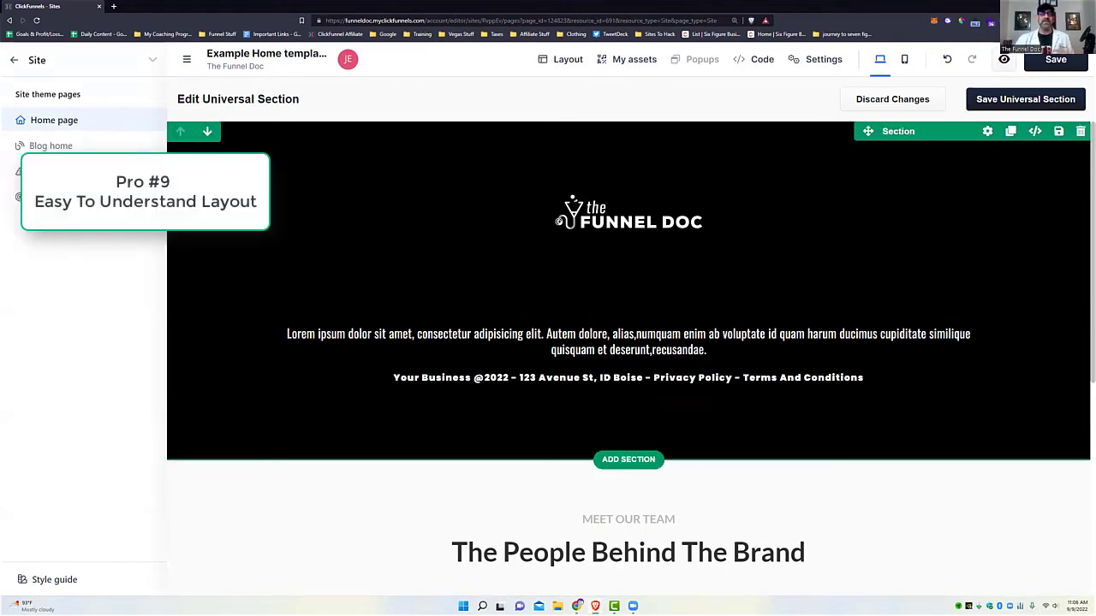
scroll(746, 299, "down", 3)
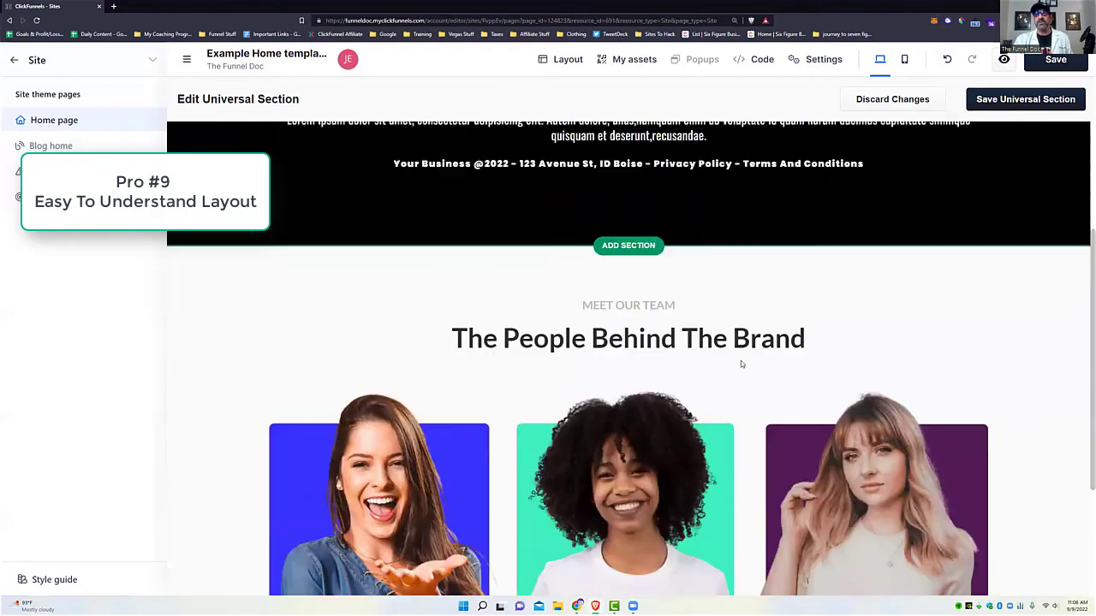
scroll(740, 360, "up", 2)
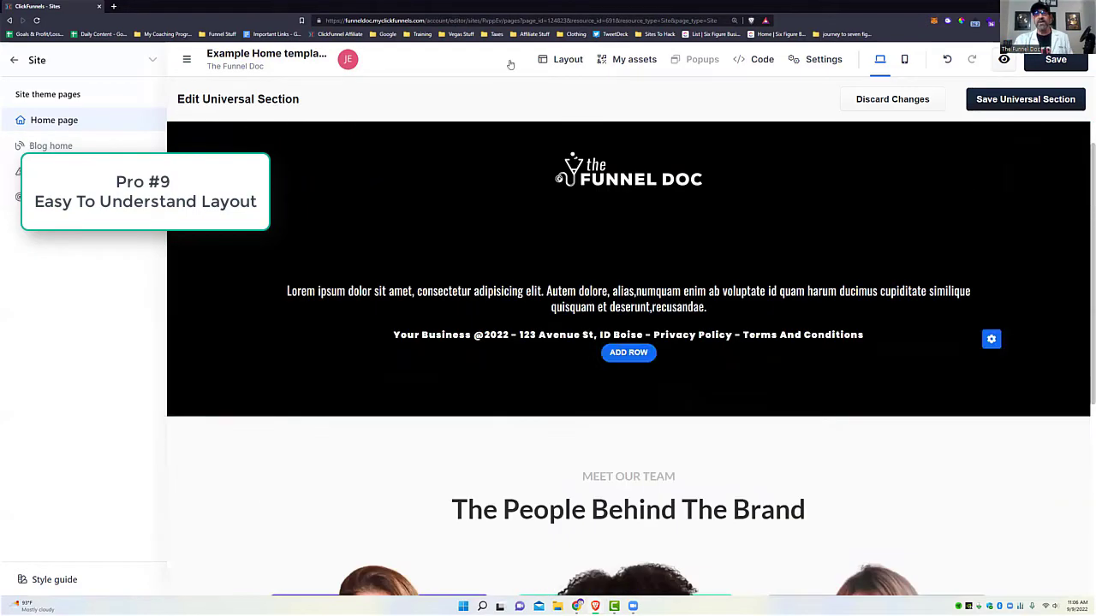
left_click(13, 61)
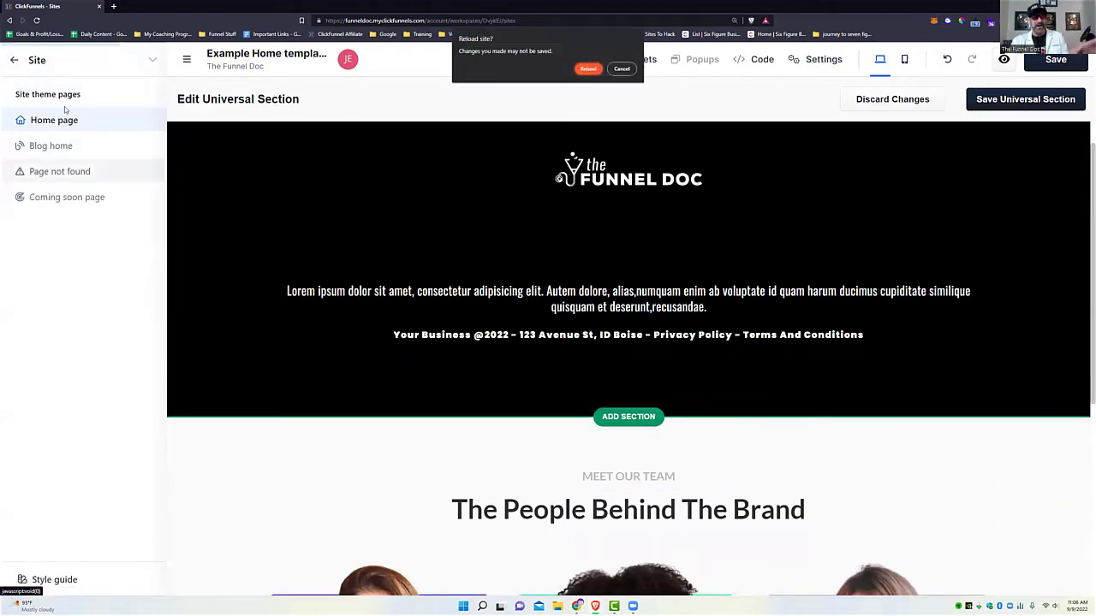
left_click(588, 69)
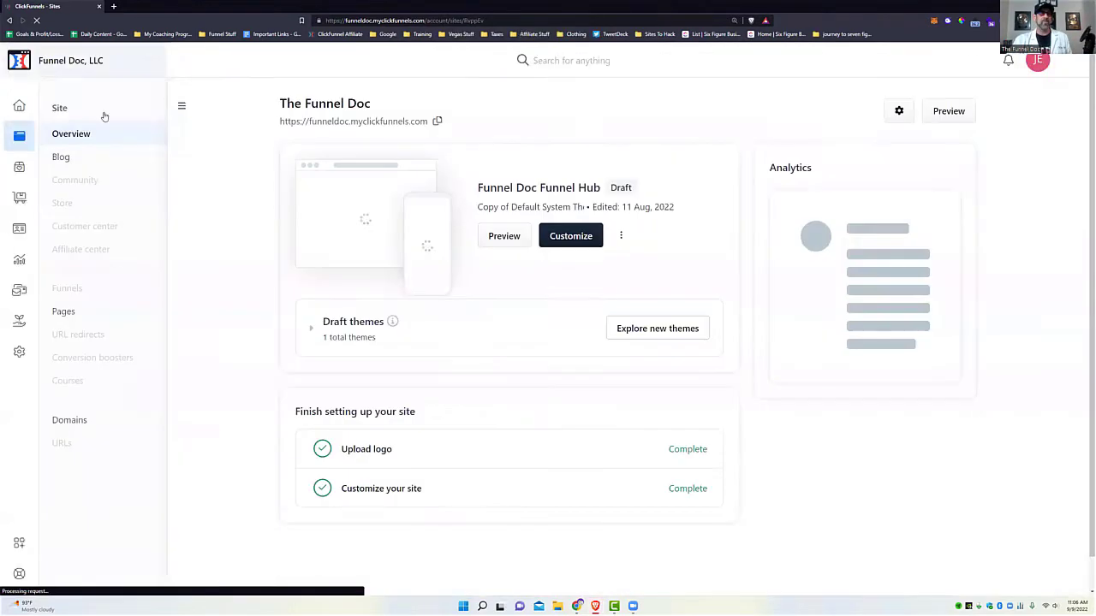
Step: Open the Funnel Hub home page in the editor and examine its custom CSS code
left_click(19, 166)
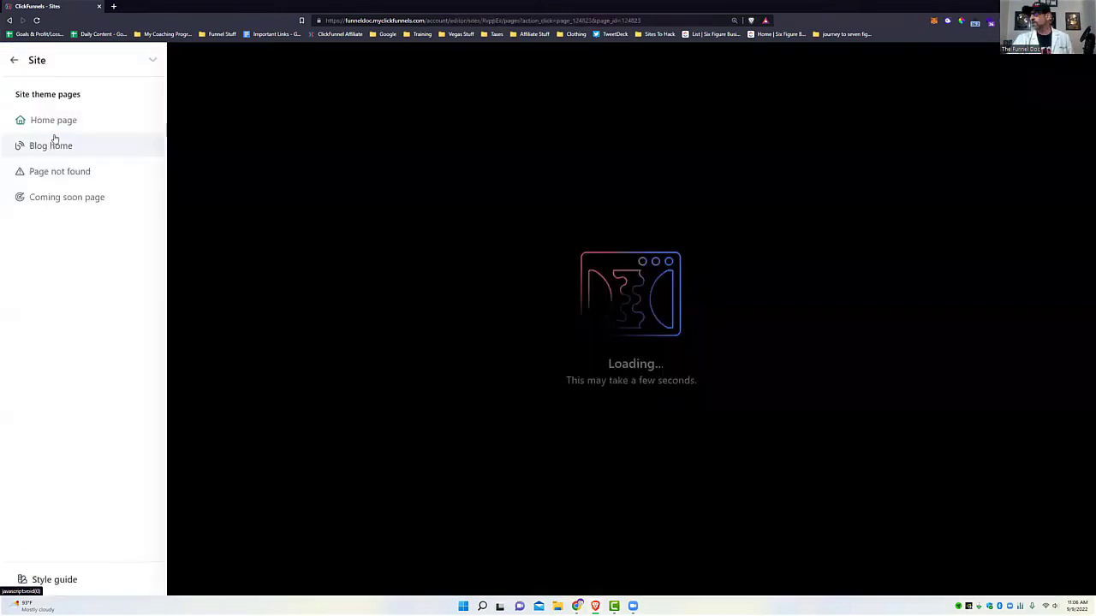
left_click(56, 123)
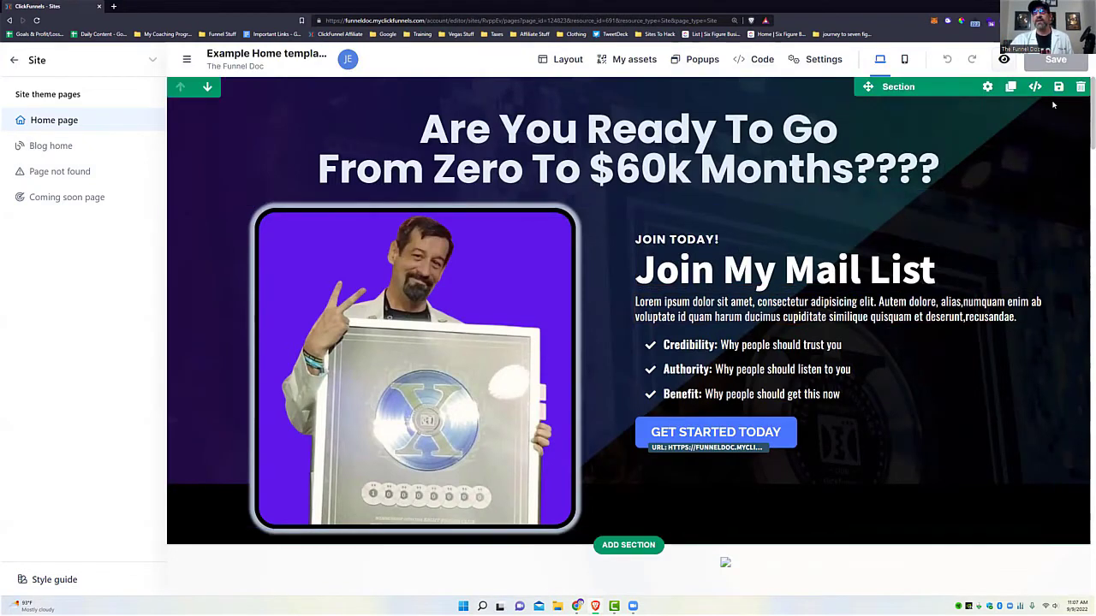
left_click(751, 64)
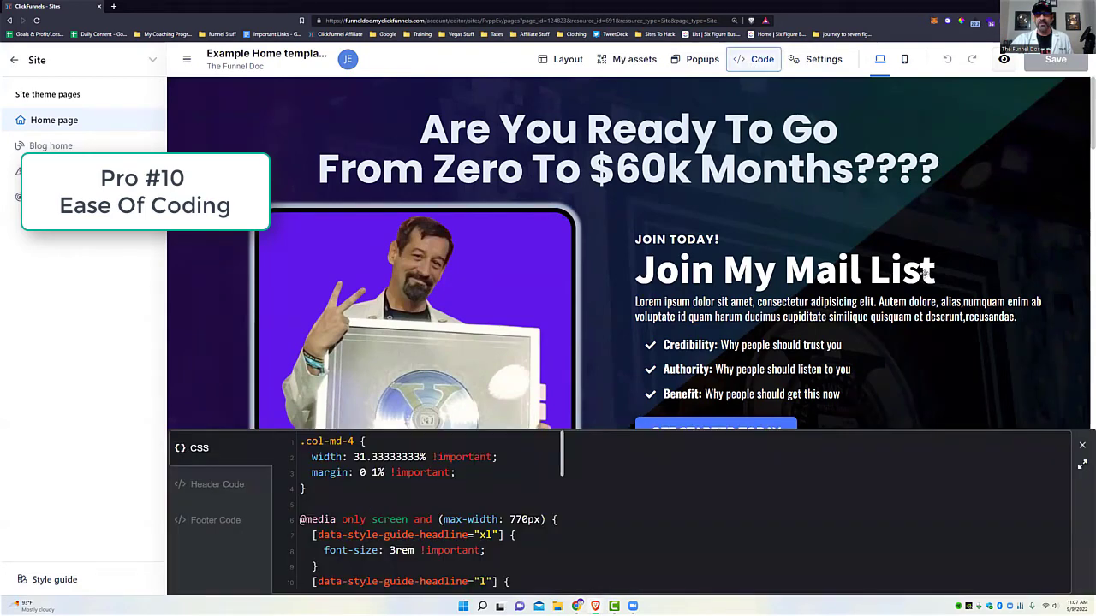
left_click(205, 457)
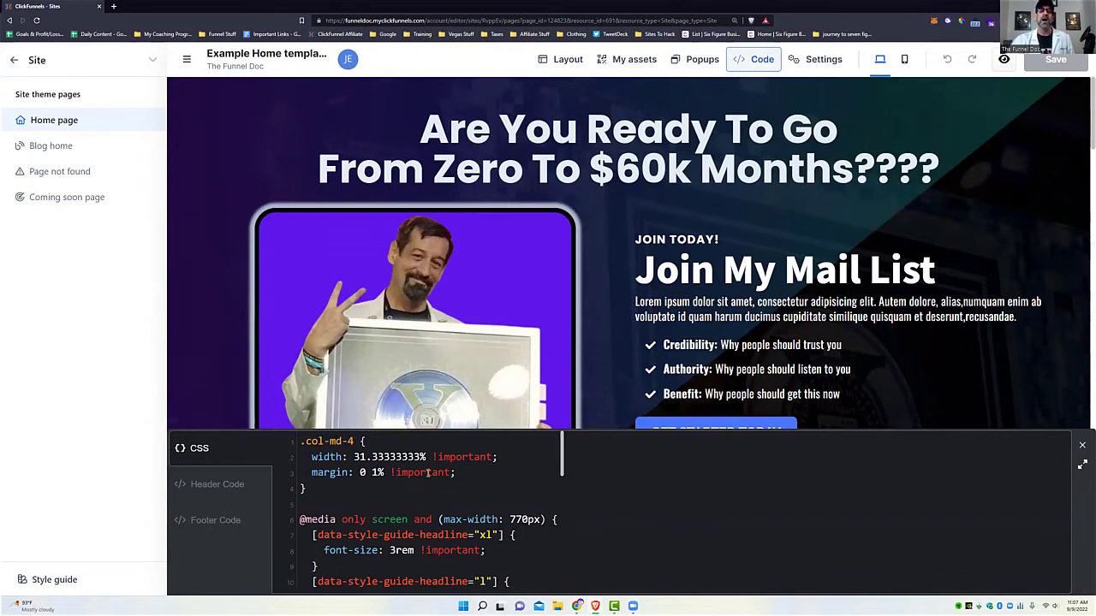
scroll(425, 526, "down", 5)
scroll(426, 530, "up", 5)
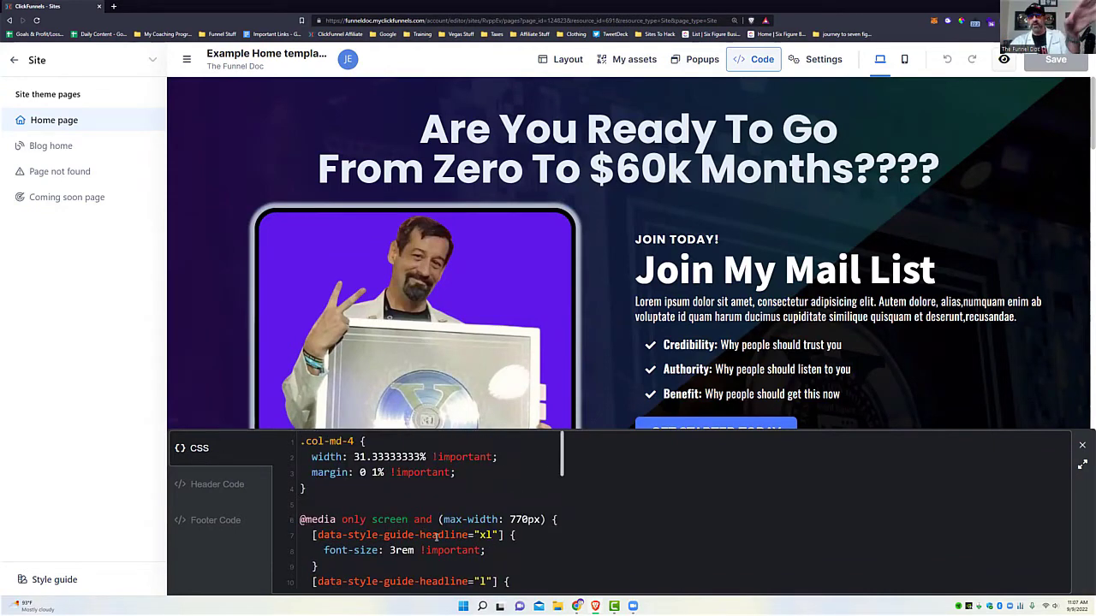
Step: View the page's header and footer code areas, expand the CSS code to full height and close the code editor
left_click(215, 494)
left_click(205, 522)
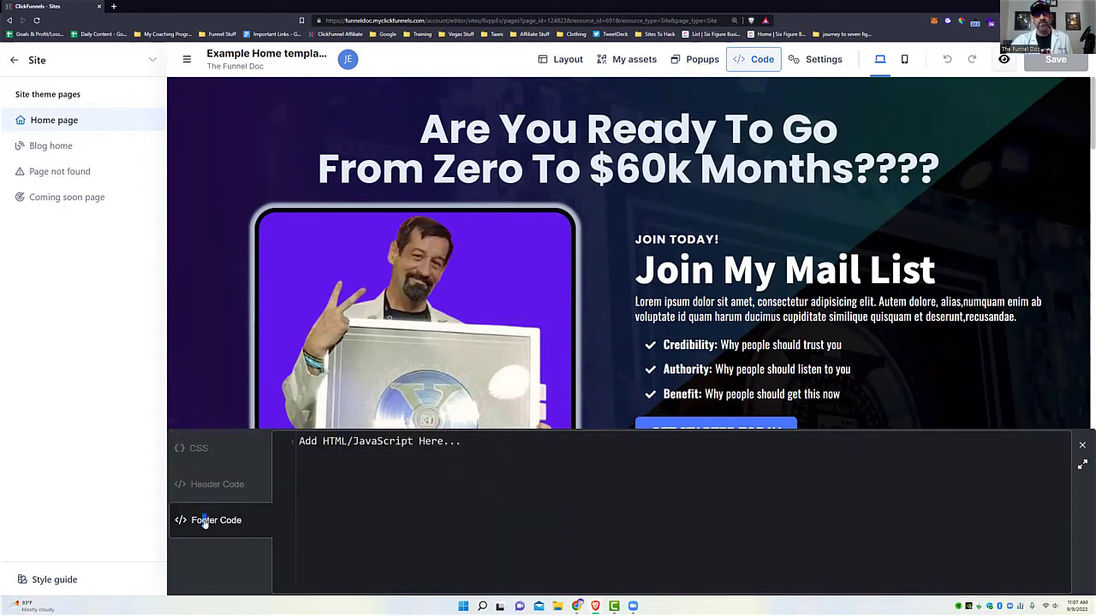
left_click(207, 449)
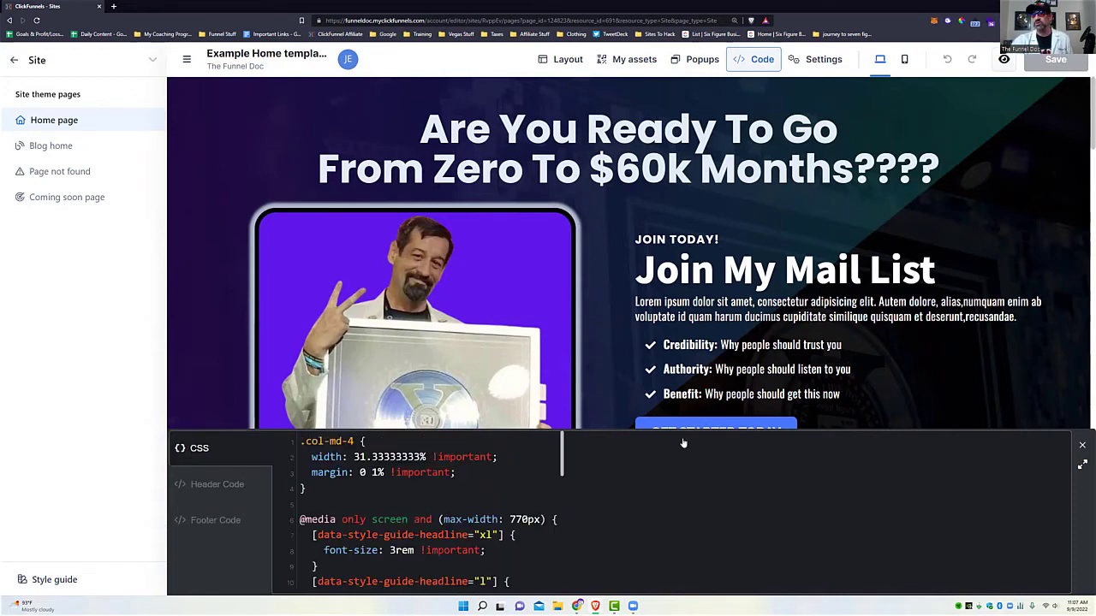
left_click(1081, 464)
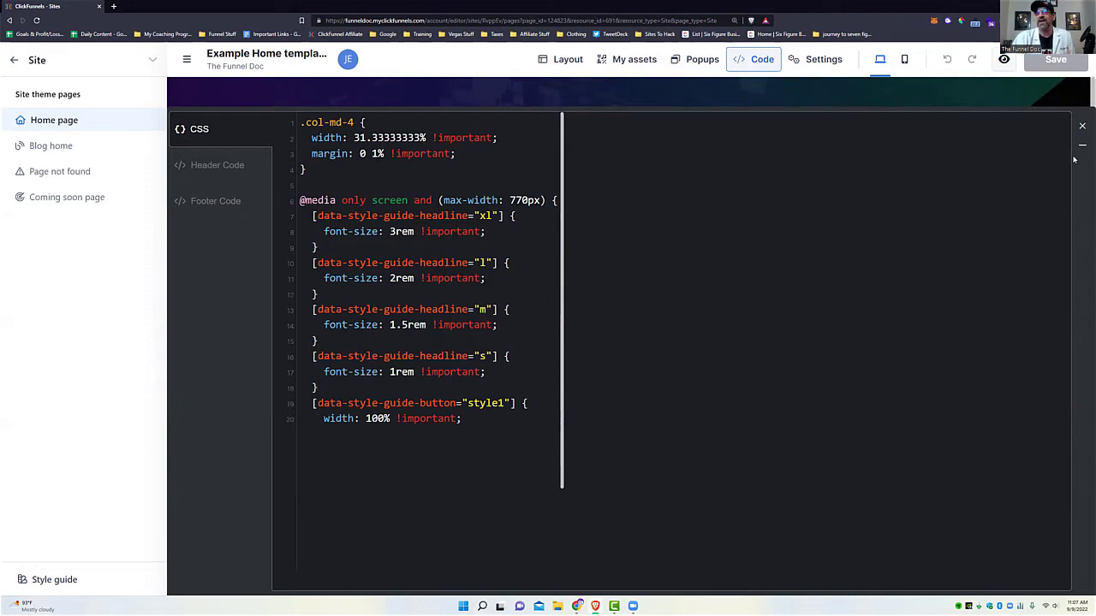
left_click(1081, 125)
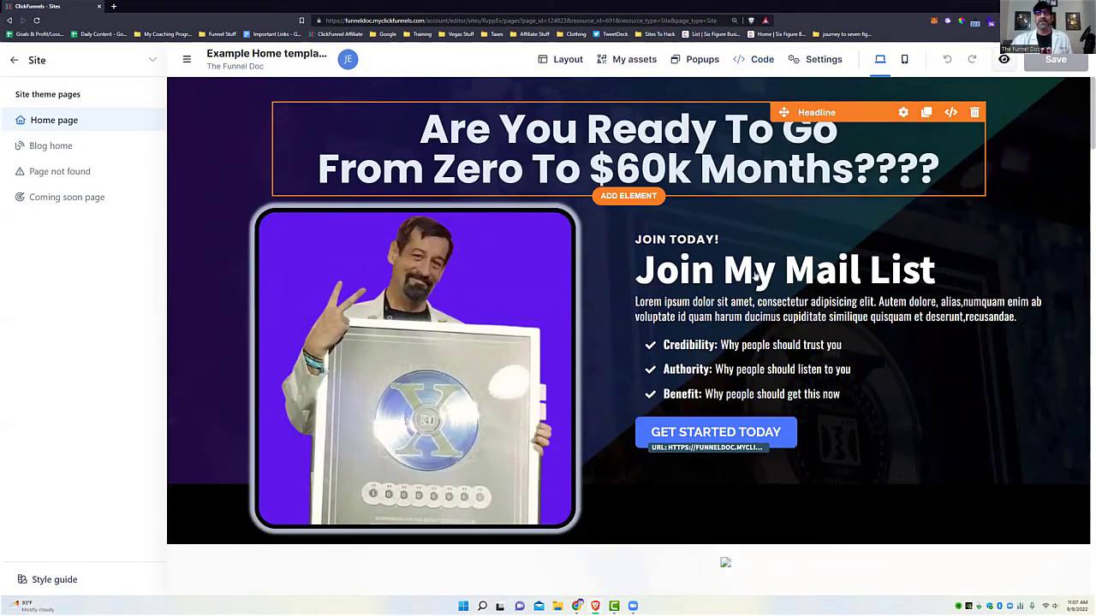
scroll(725, 445, "down", 3)
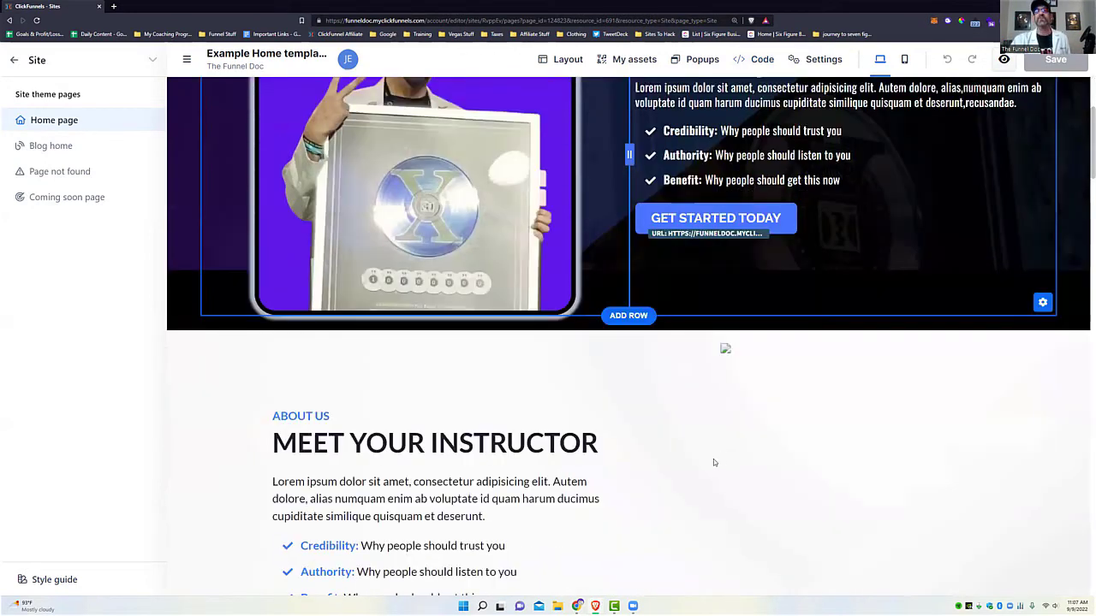
scroll(714, 454, "up", 3)
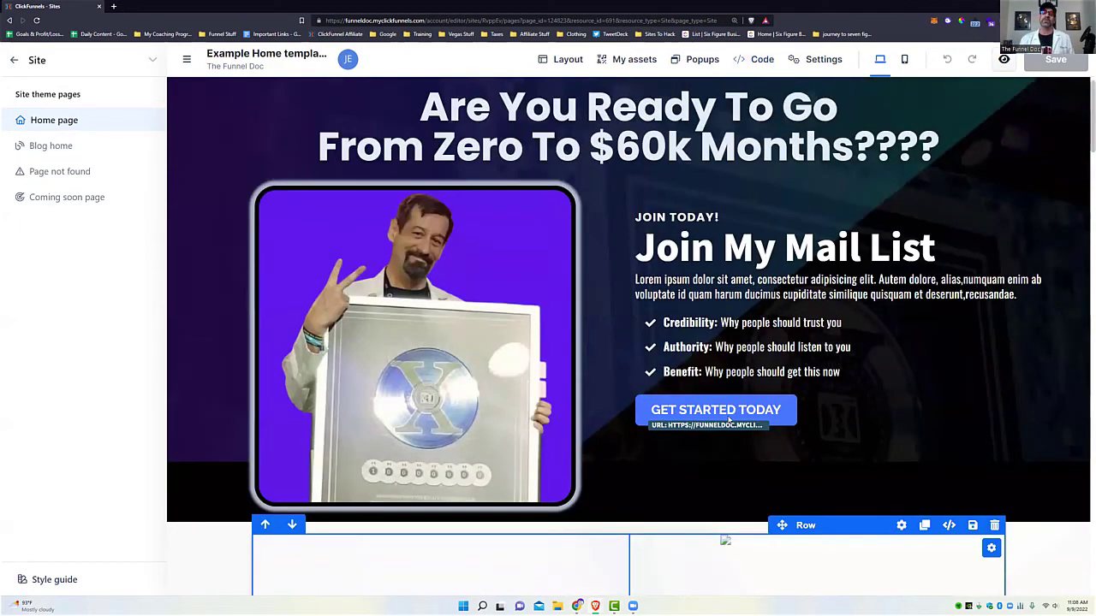
scroll(729, 420, "up", 1)
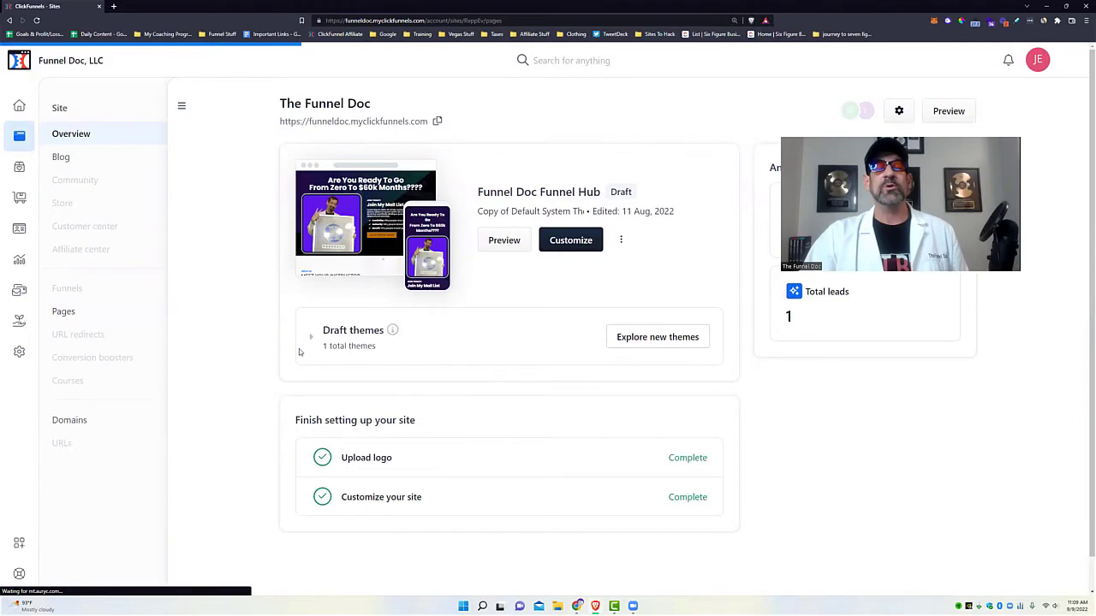
Step: Open the site's list of pages and look through the theme pages
left_click(64, 311)
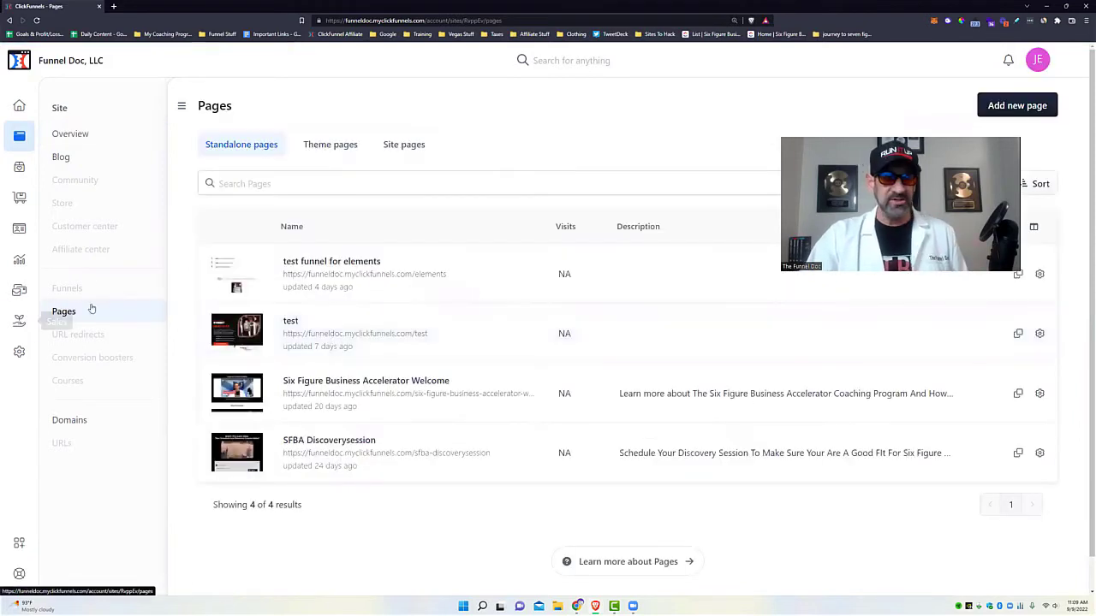
left_click(347, 147)
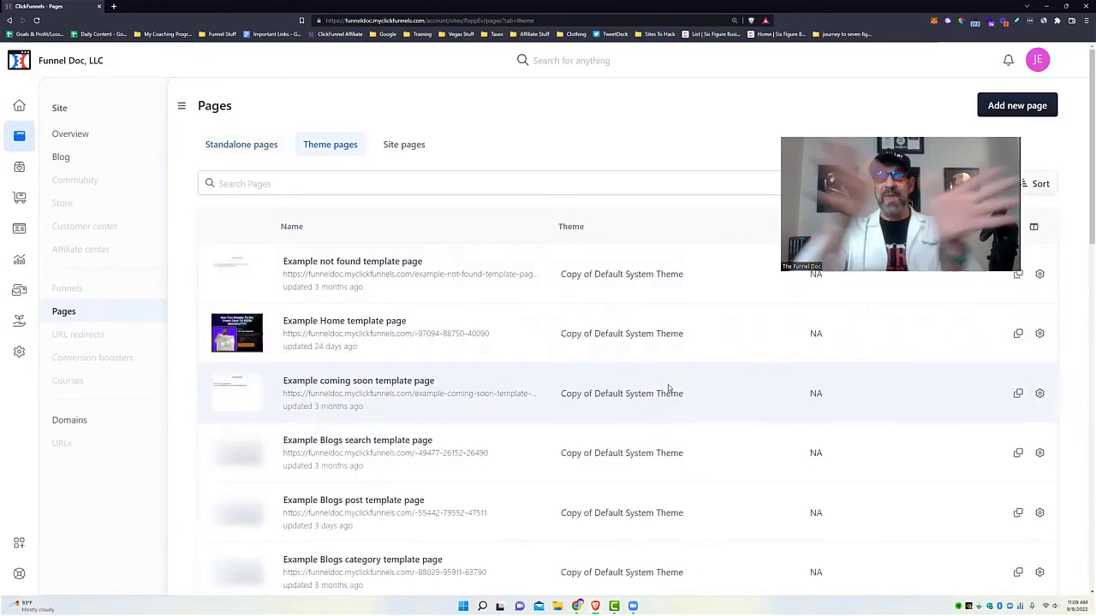
scroll(647, 345, "down", 6)
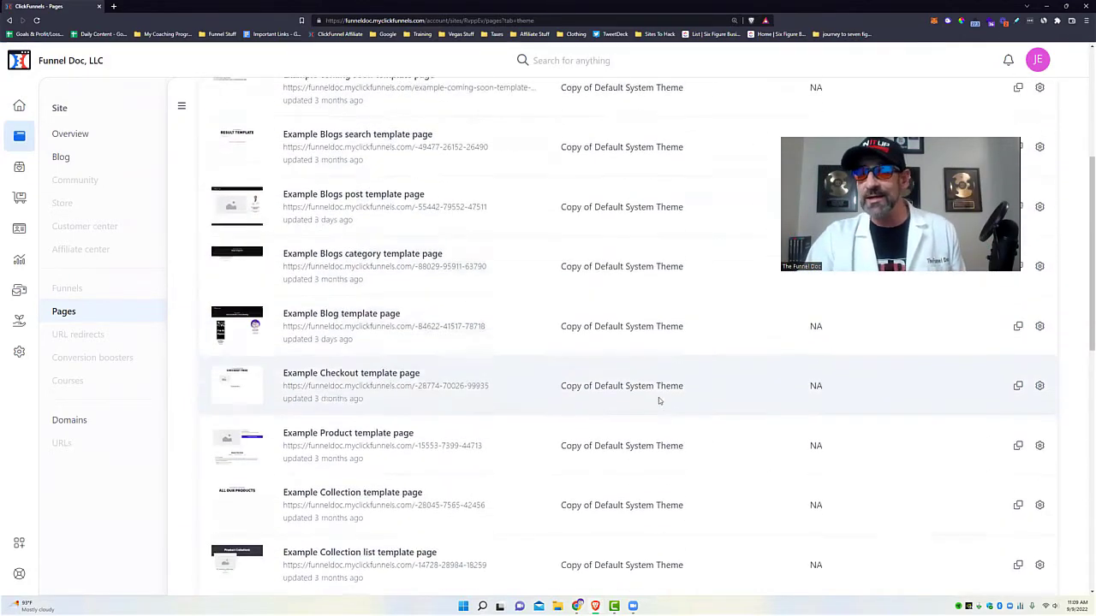
Step: Review the example template pages of the copied default theme, from the blog and store templates to the course and member login templates
scroll(653, 499, "down", 5)
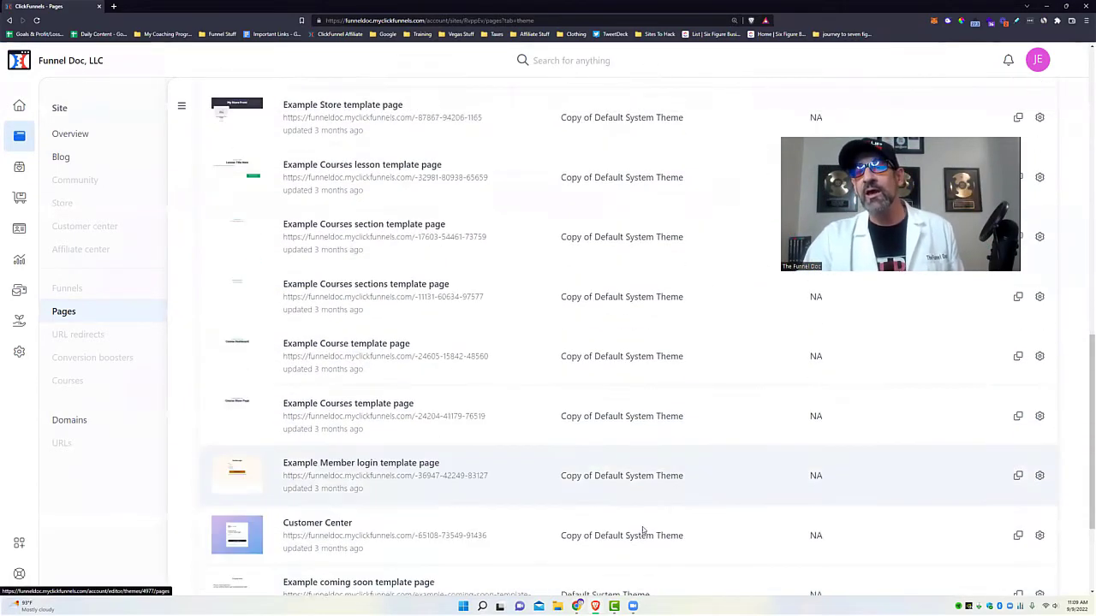
scroll(644, 508, "up", 4)
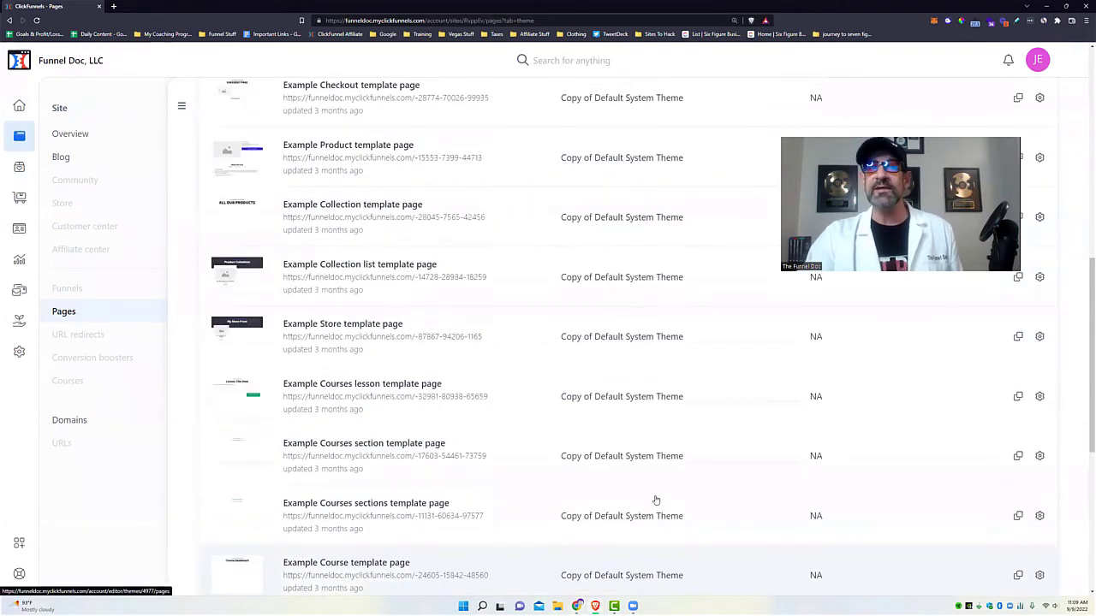
scroll(656, 499, "up", 2)
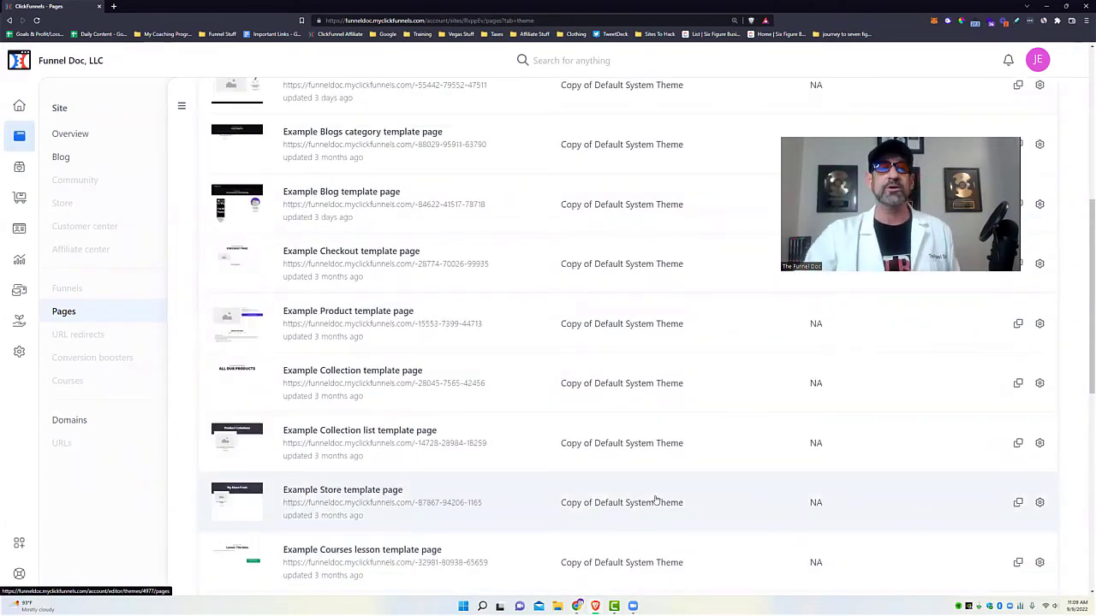
scroll(385, 363, "up", 2)
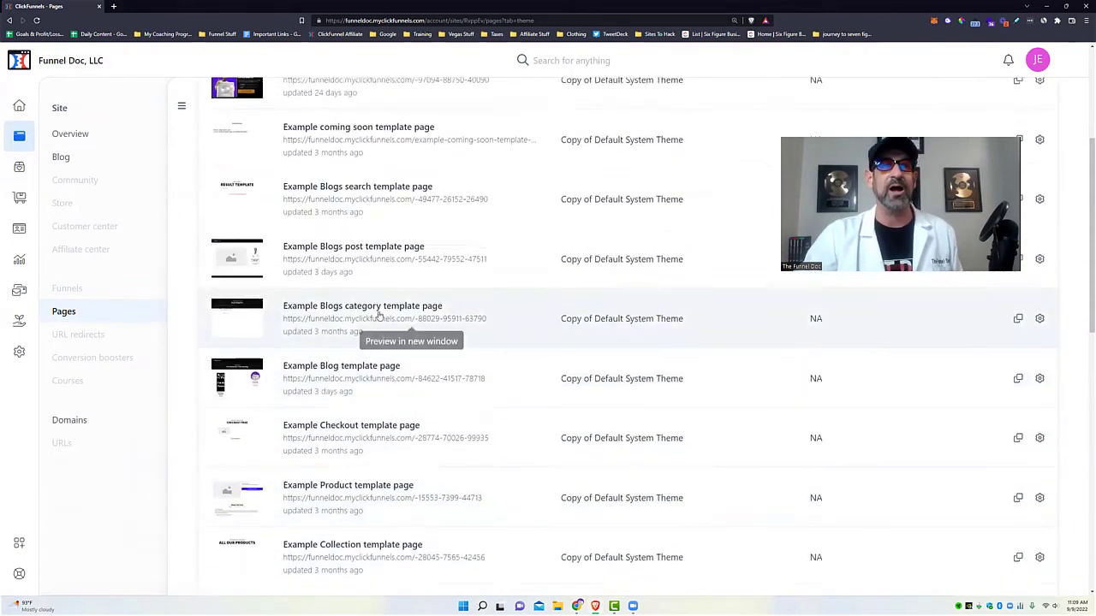
scroll(379, 315, "up", 2)
scroll(399, 295, "up", 1)
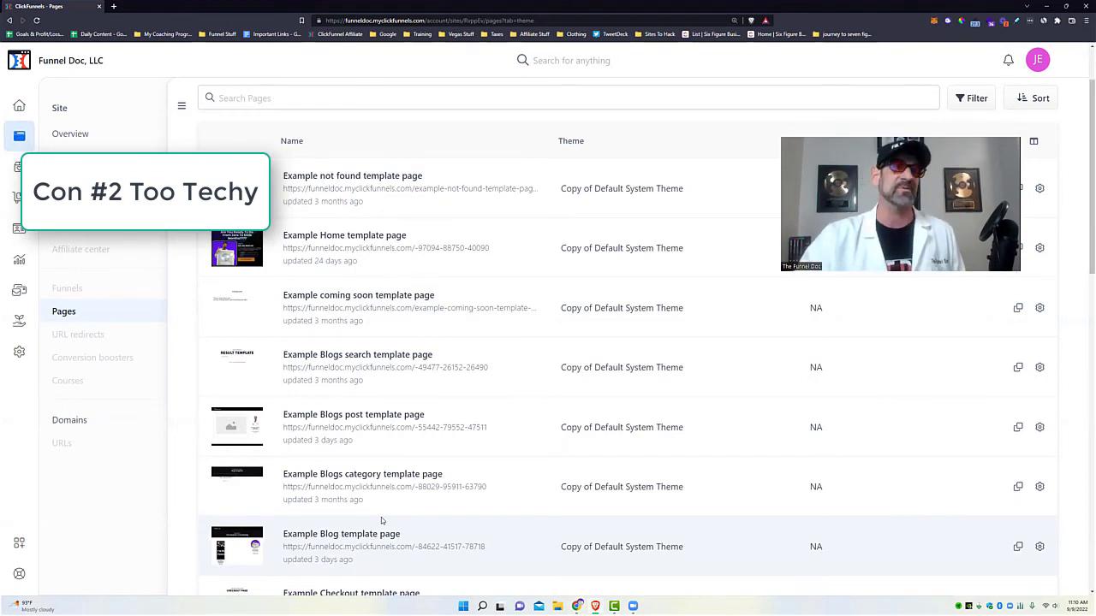
Step: Open the Example Home template page in the editor and examine the hero image's basic and advanced settings
left_click(353, 237)
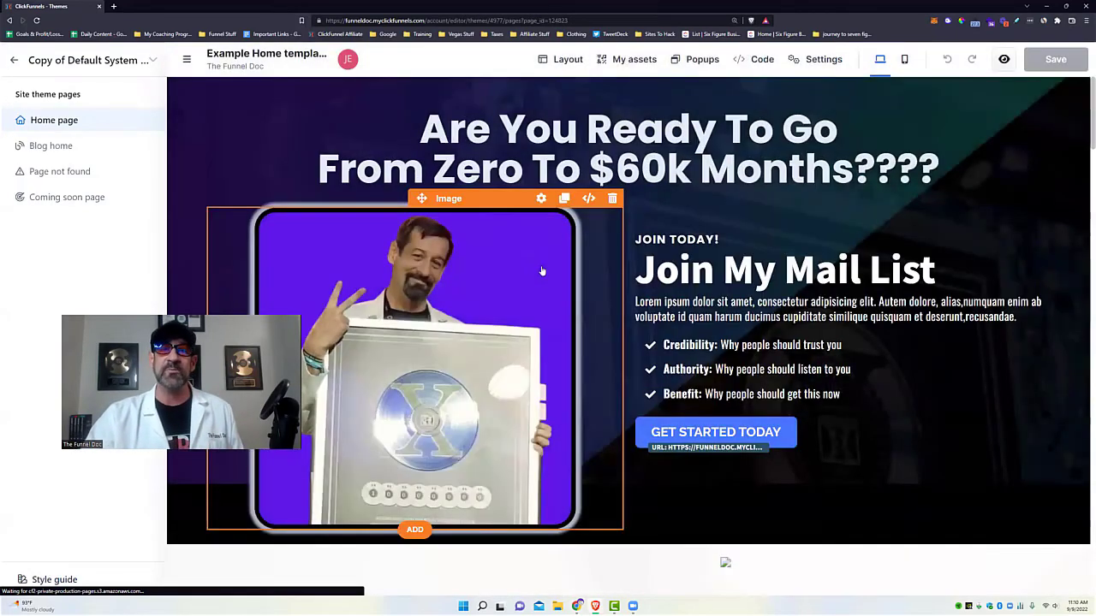
left_click(541, 271)
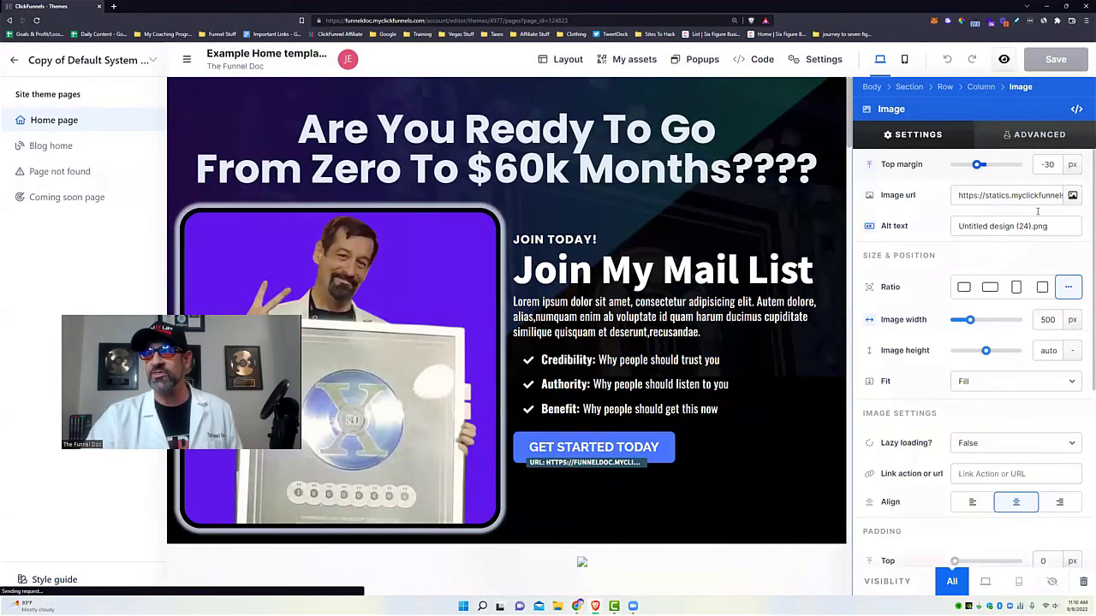
scroll(1010, 257, "down", 1)
scroll(1010, 295, "down", 3)
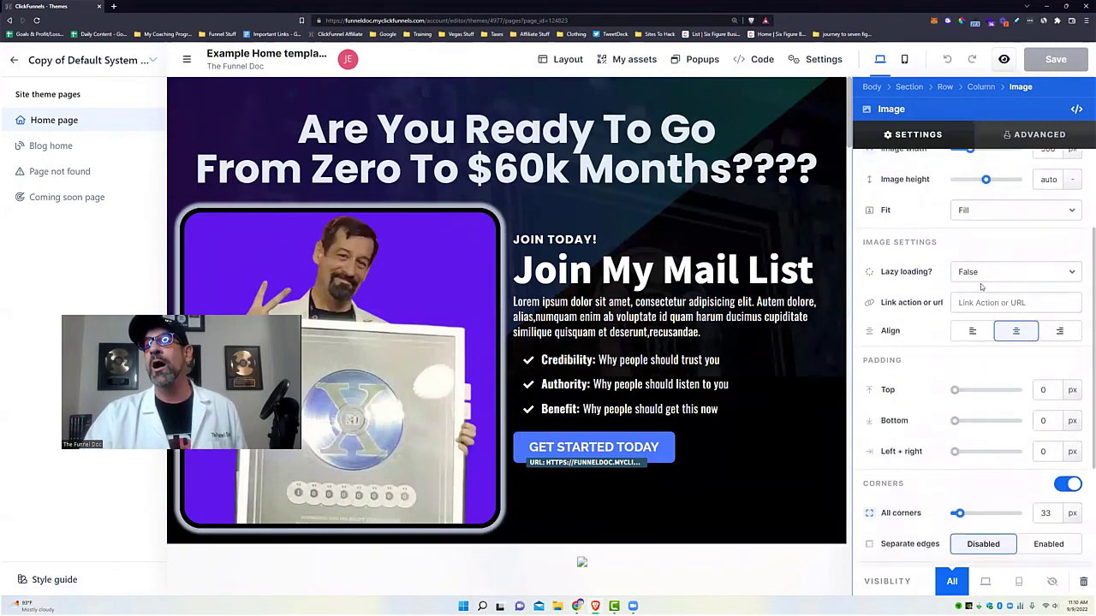
left_click(1034, 135)
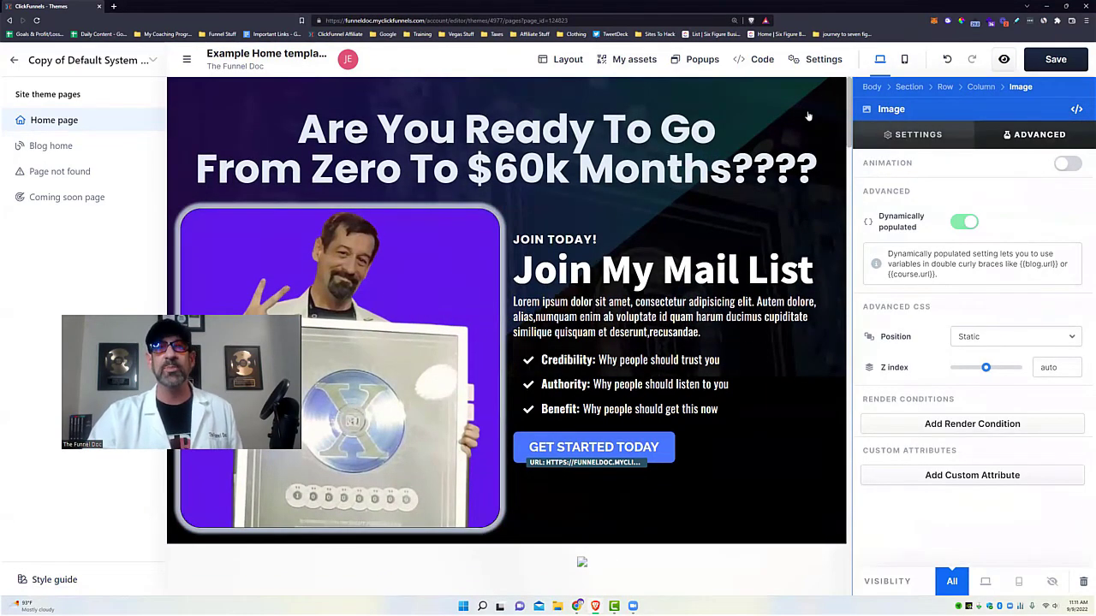
left_click(808, 116)
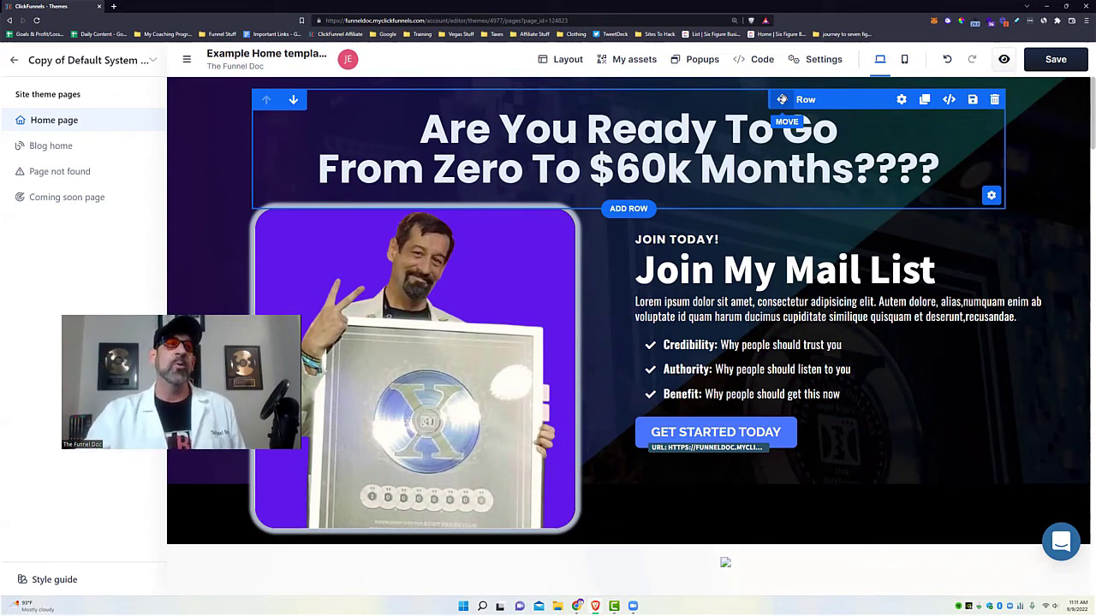
Step: Leave the theme editor without saving the changes and go to the site overview
left_click(13, 62)
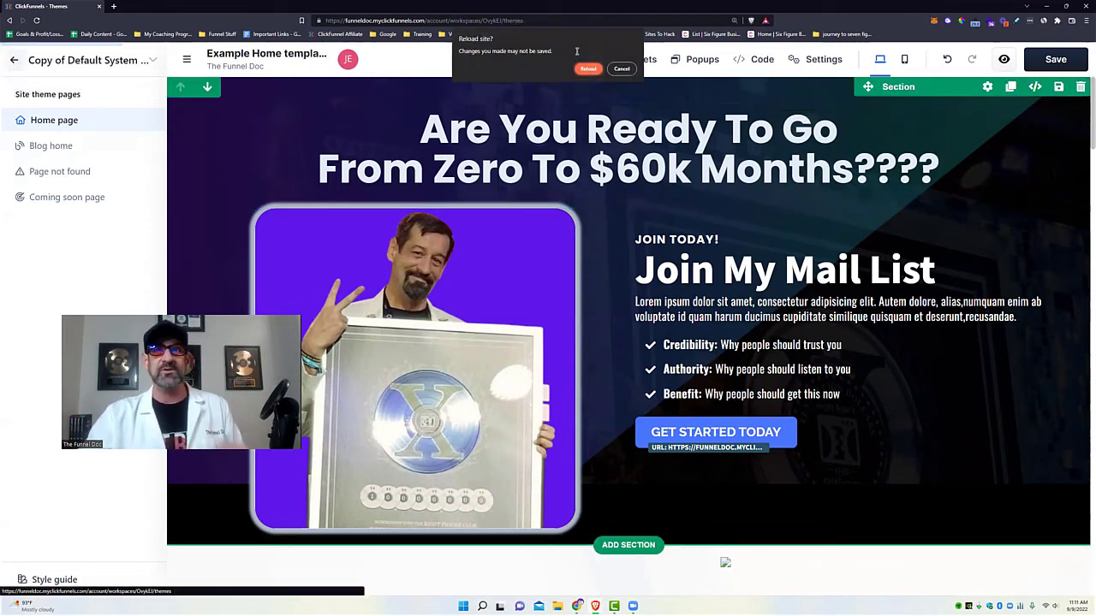
left_click(588, 68)
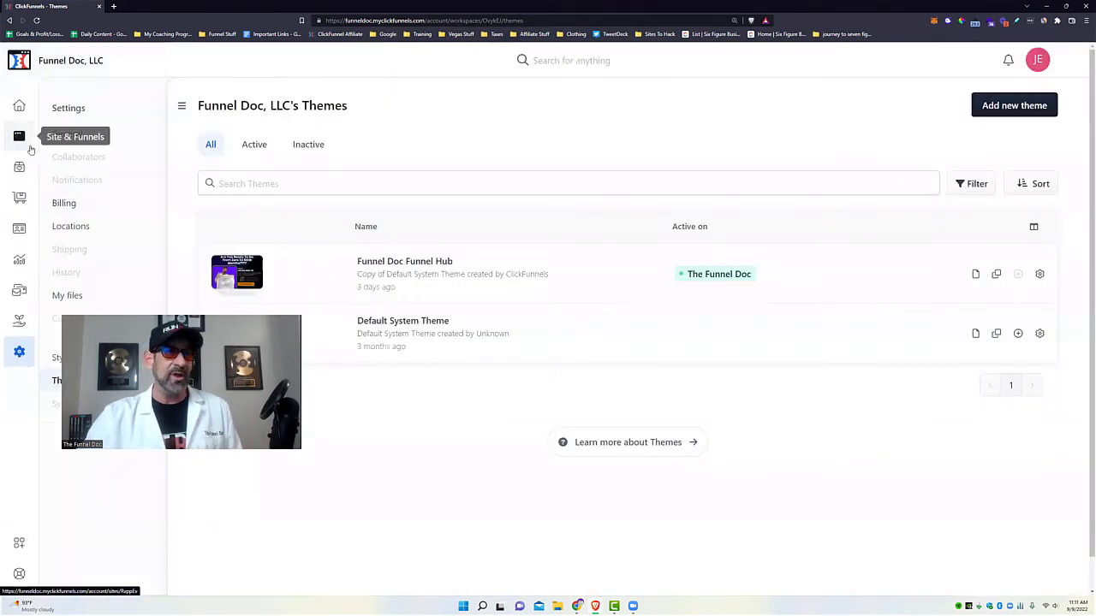
left_click(19, 136)
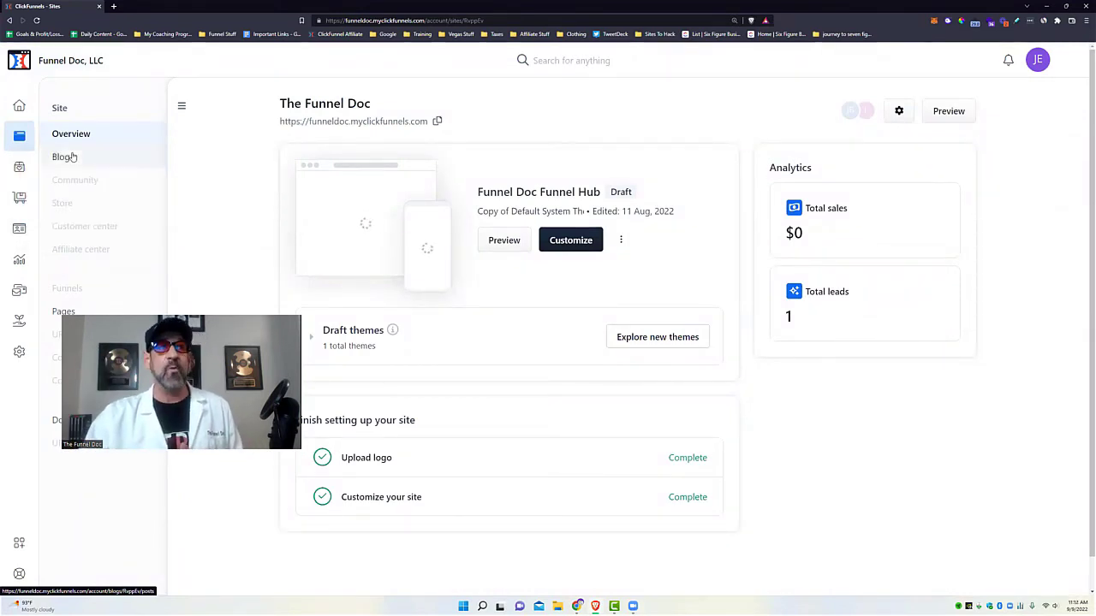
Step: View the primary blog's list of posts and return to the workspace dashboard
left_click(73, 157)
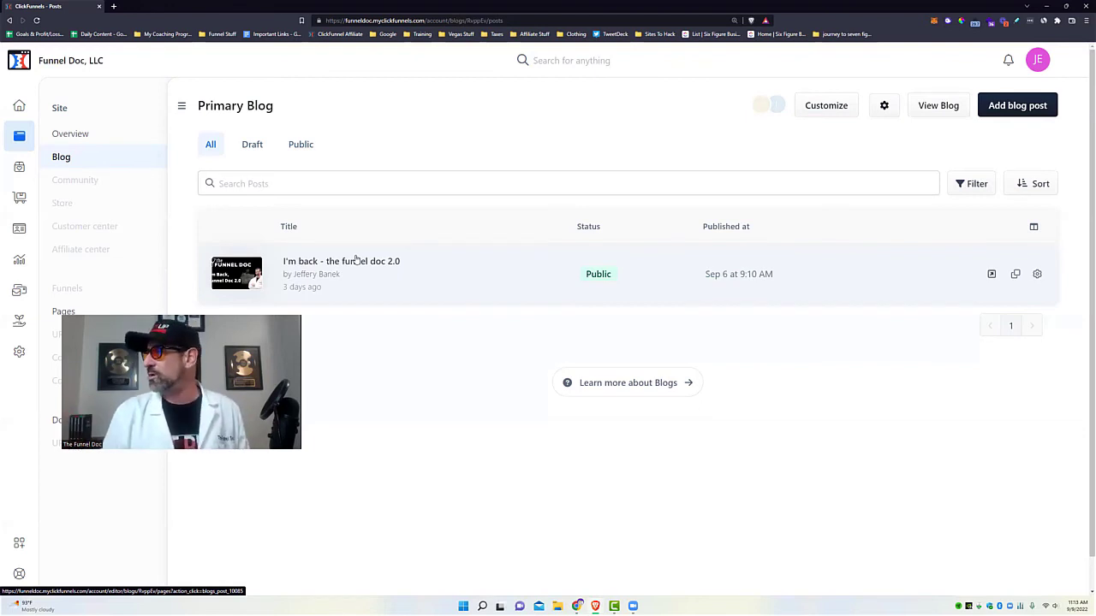
left_click(28, 104)
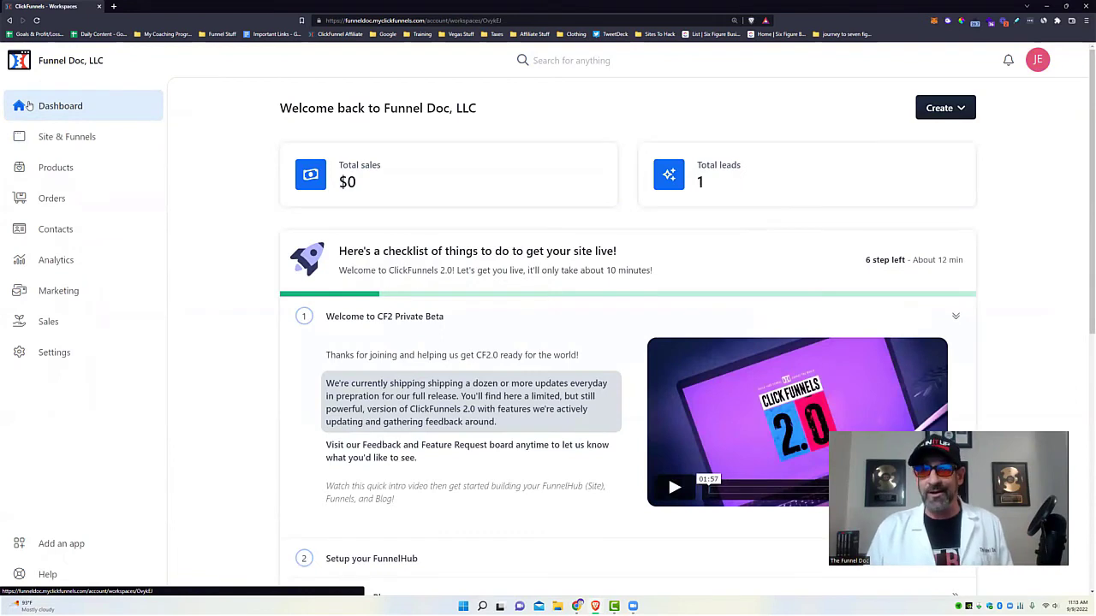